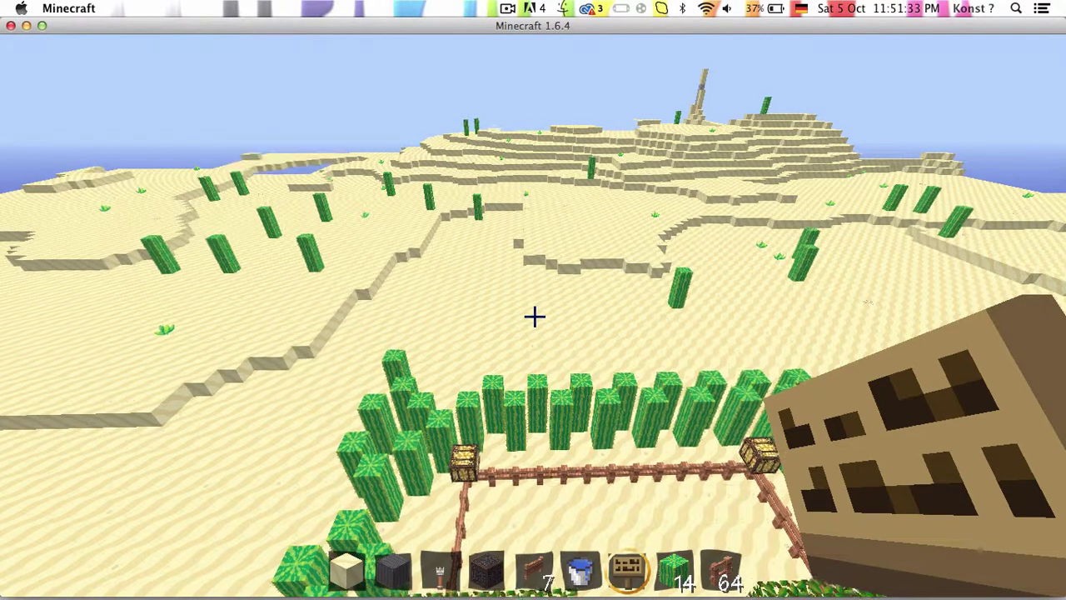
pyautogui.press('w')
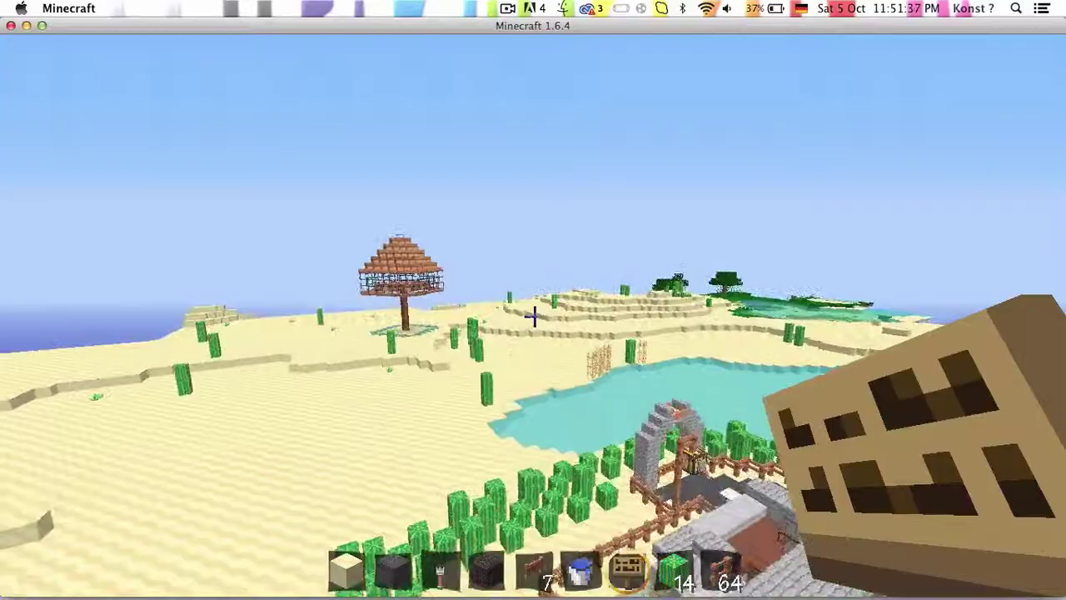
# Step: Walk past the cactus farm across the desert, switching the held item to the Redstone Lamp
pyautogui.press('w')
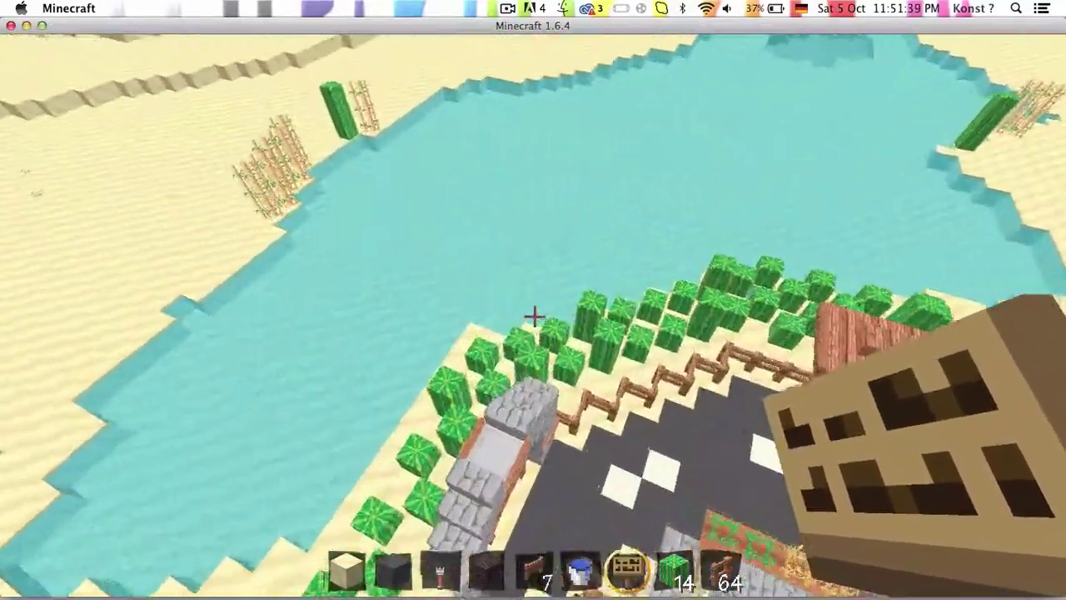
pyautogui.press('w')
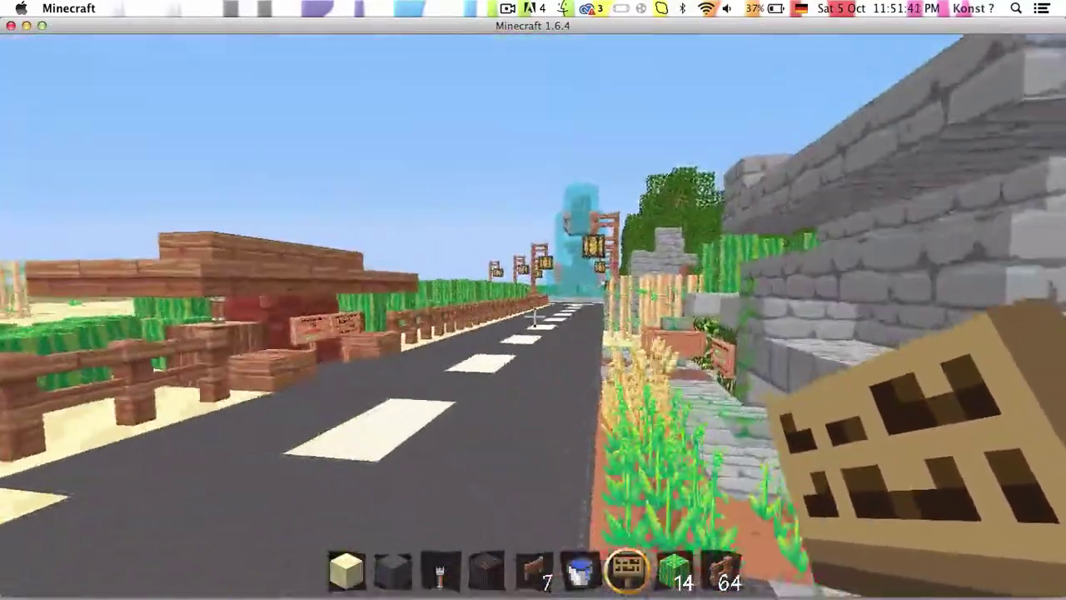
pyautogui.press('4')
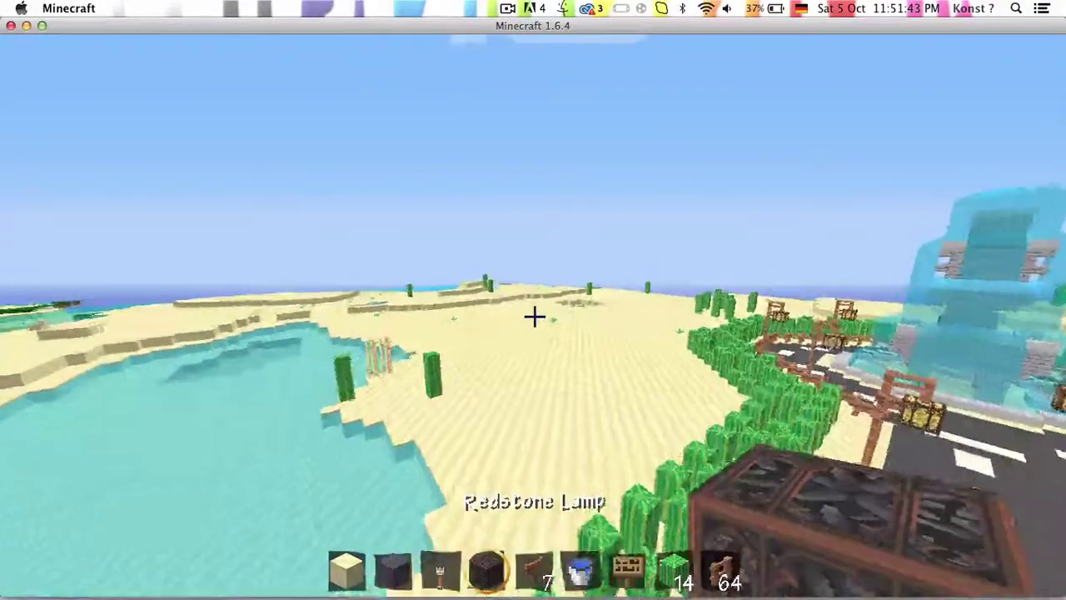
pyautogui.press('w')
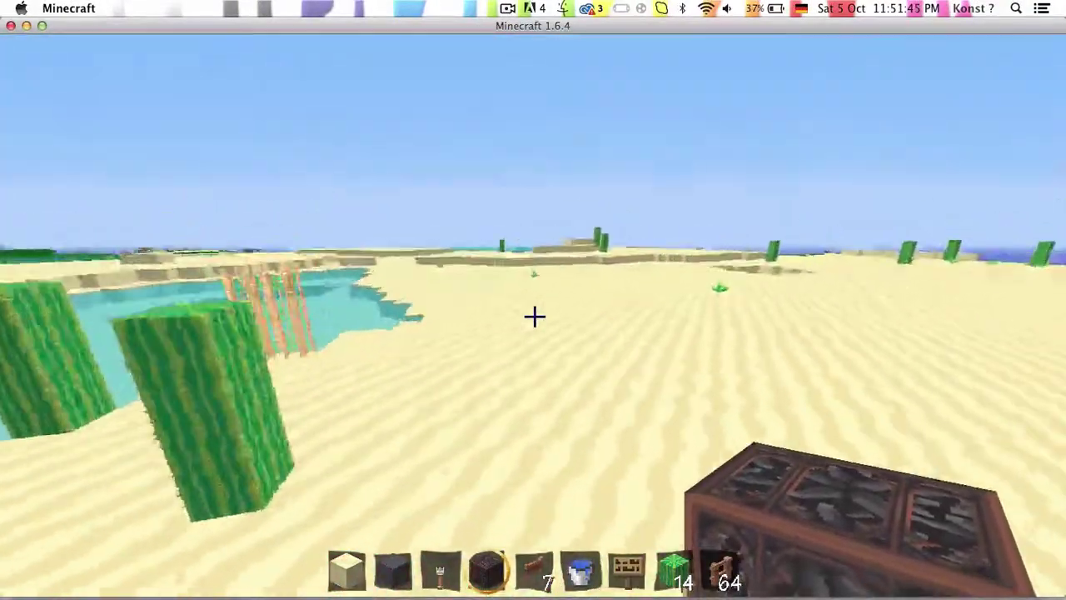
pyautogui.press('w')
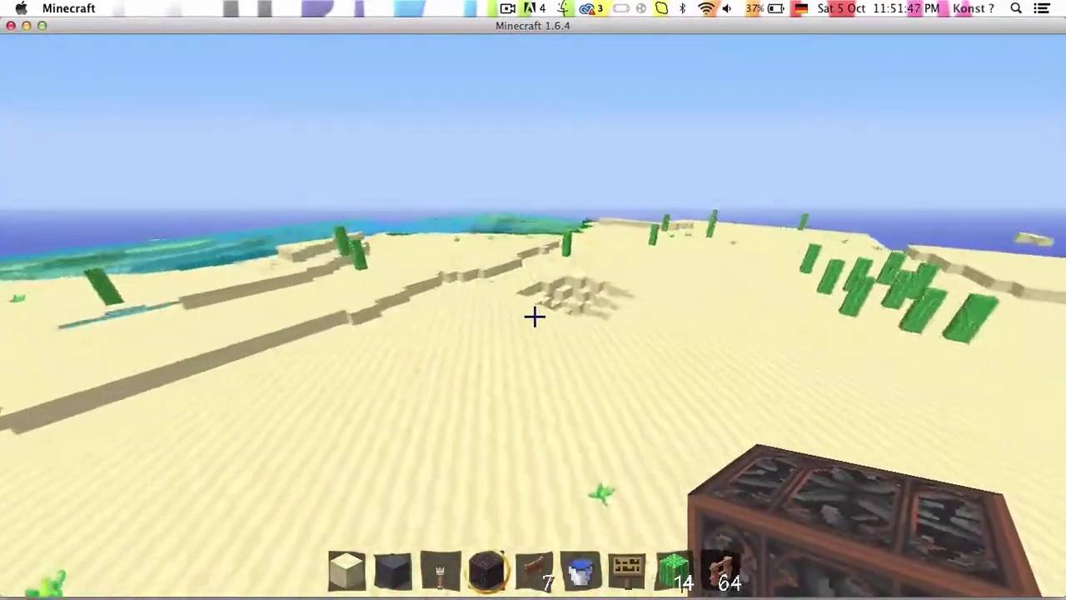
# Step: Head over the pond to the tree-covered island, climb the staircase shaft, and pause the game
pyautogui.press('w')
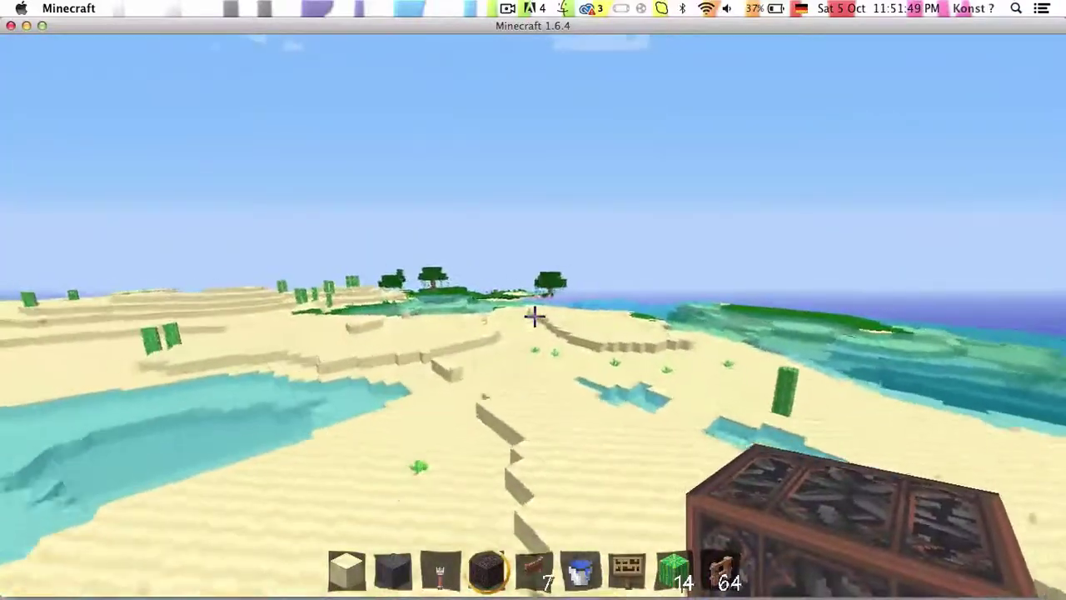
pyautogui.press('w')
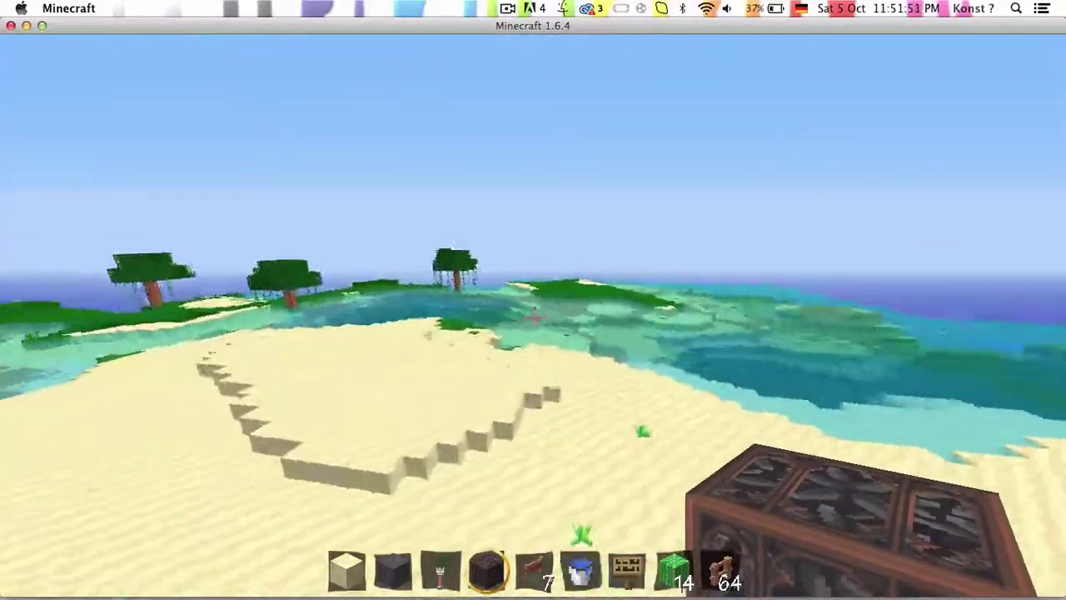
pyautogui.press('w')
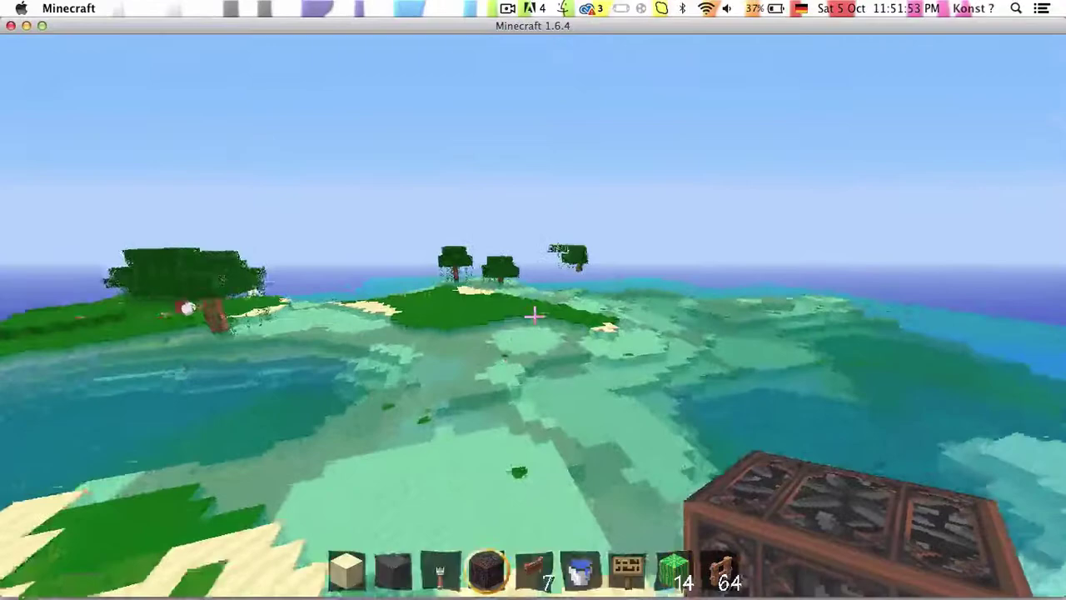
pyautogui.press('w')
pyautogui.press('w')
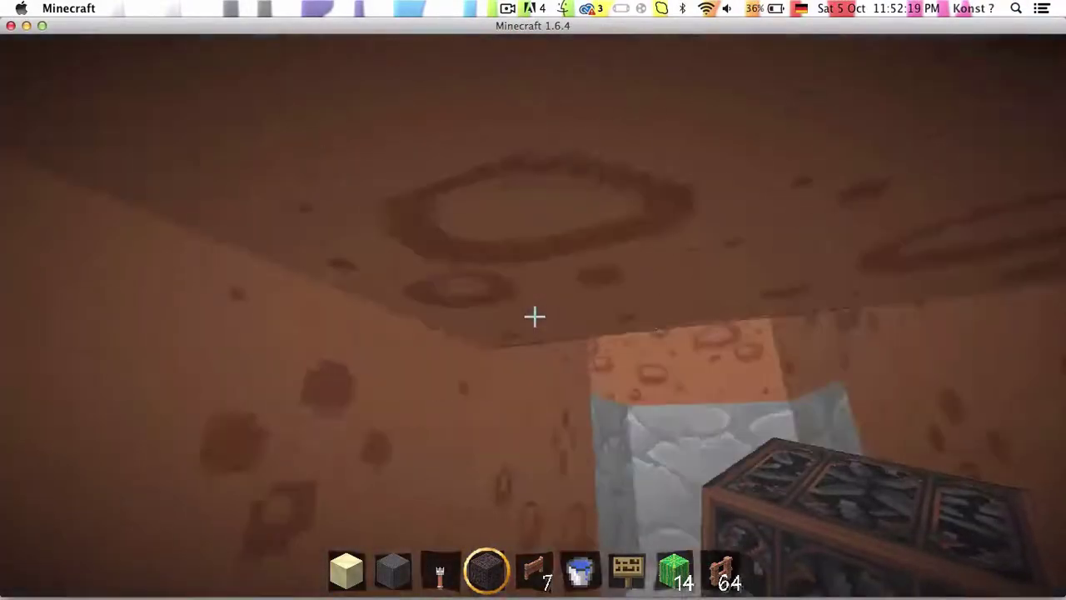
pyautogui.press('w')
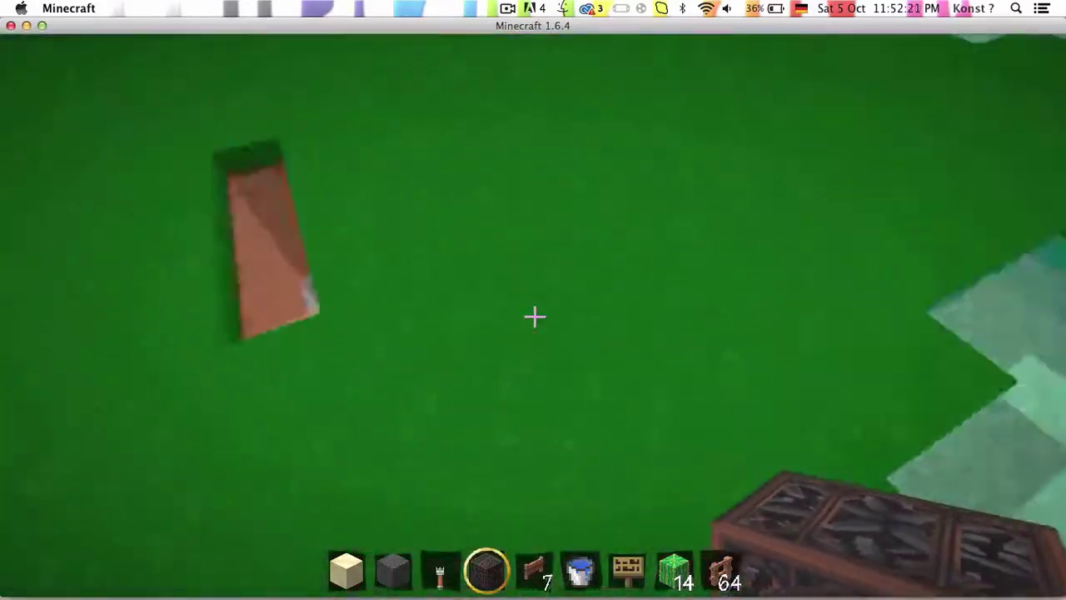
pyautogui.press('Escape')
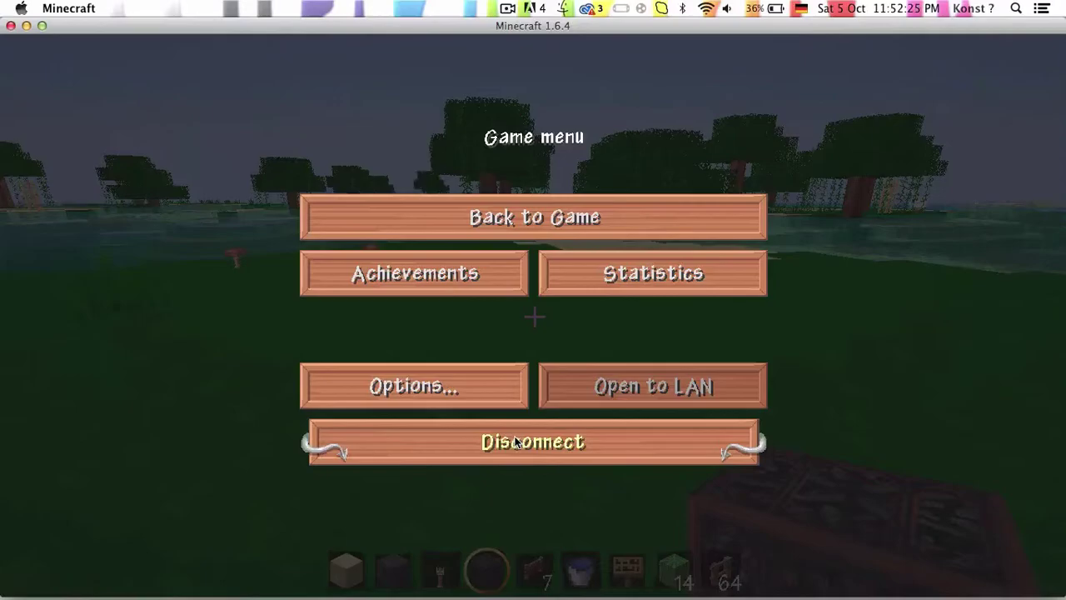
# Step: Disconnect from the world and quit Minecraft from the title screen
pyautogui.click(514, 441)
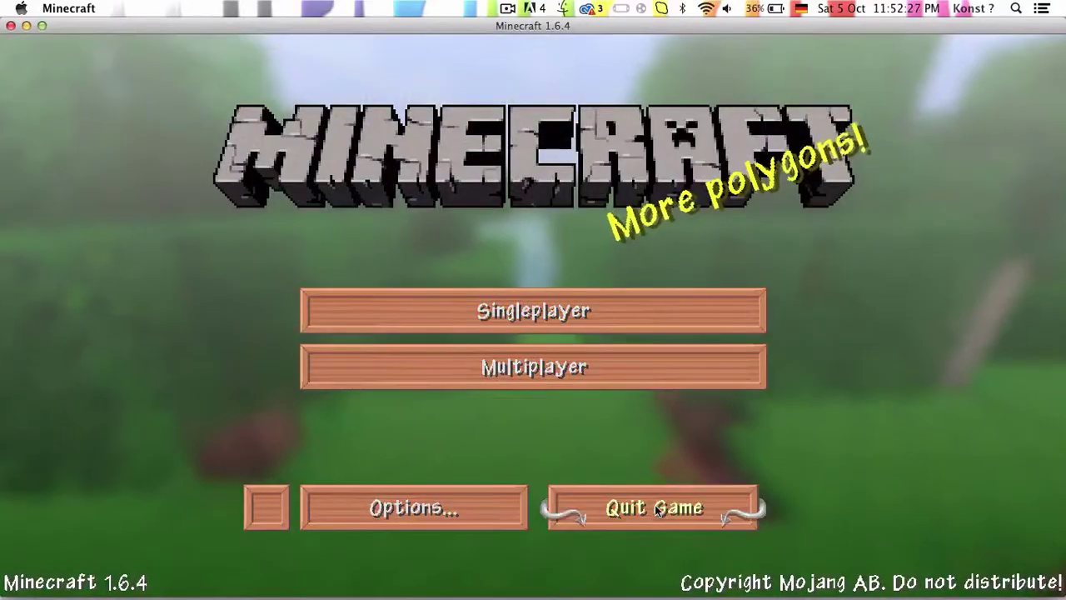
pyautogui.click(657, 510)
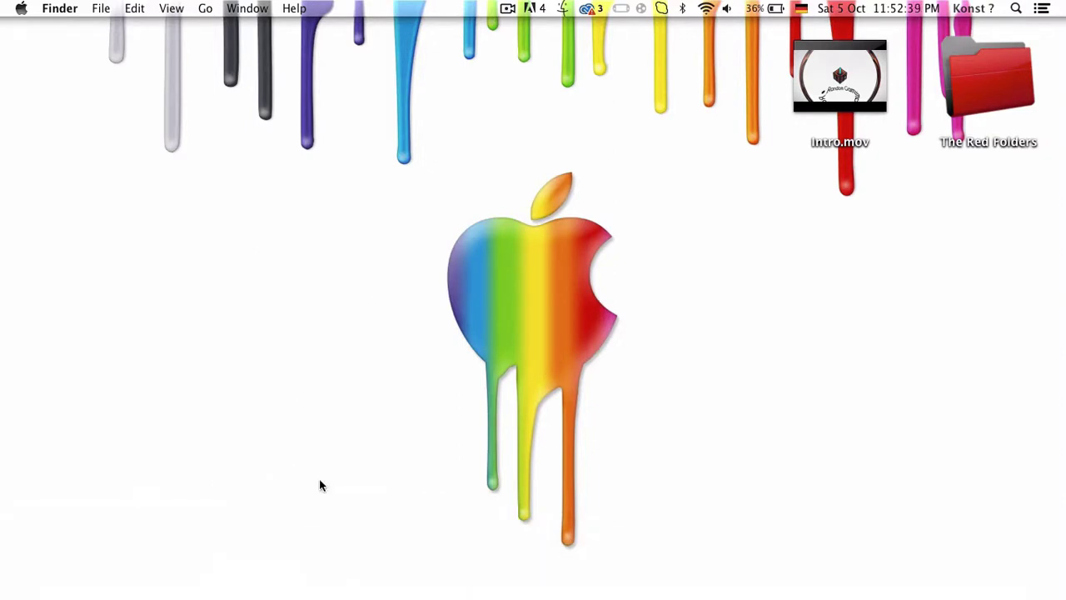
# Step: In a new Finder window, go from the home folder into Library > Application Support > minecraft
pyautogui.moveTo(28, 597)
pyautogui.click(100, 550)
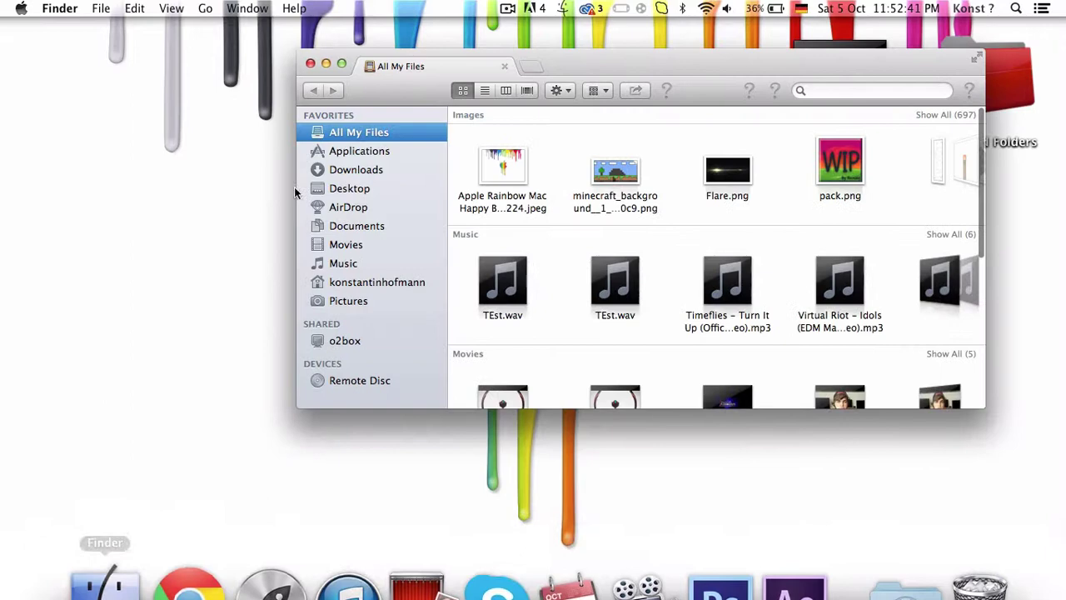
pyautogui.click(374, 282)
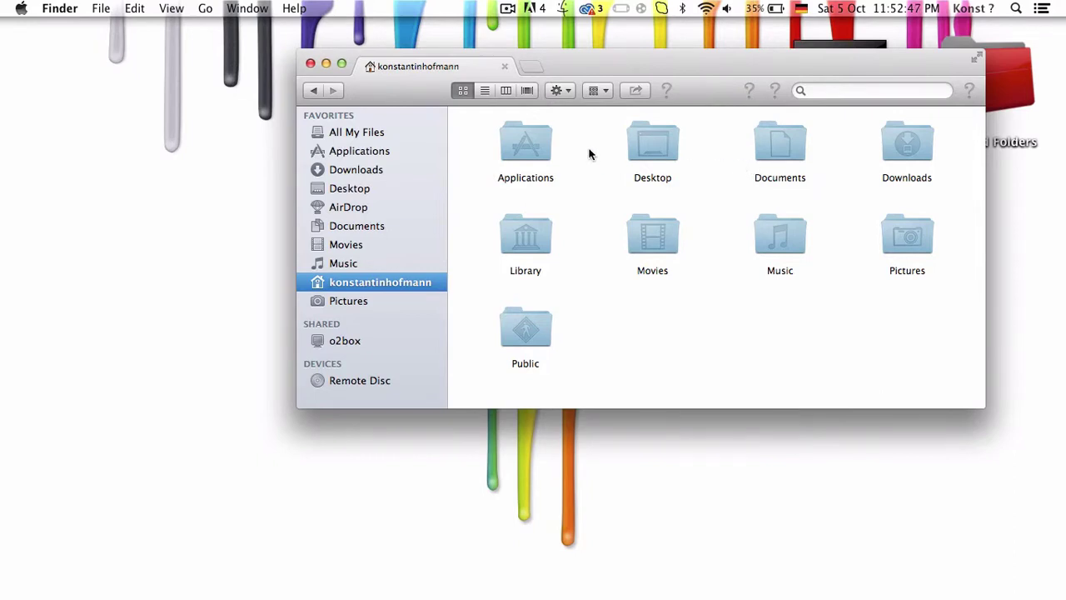
pyautogui.doubleClick(520, 244)
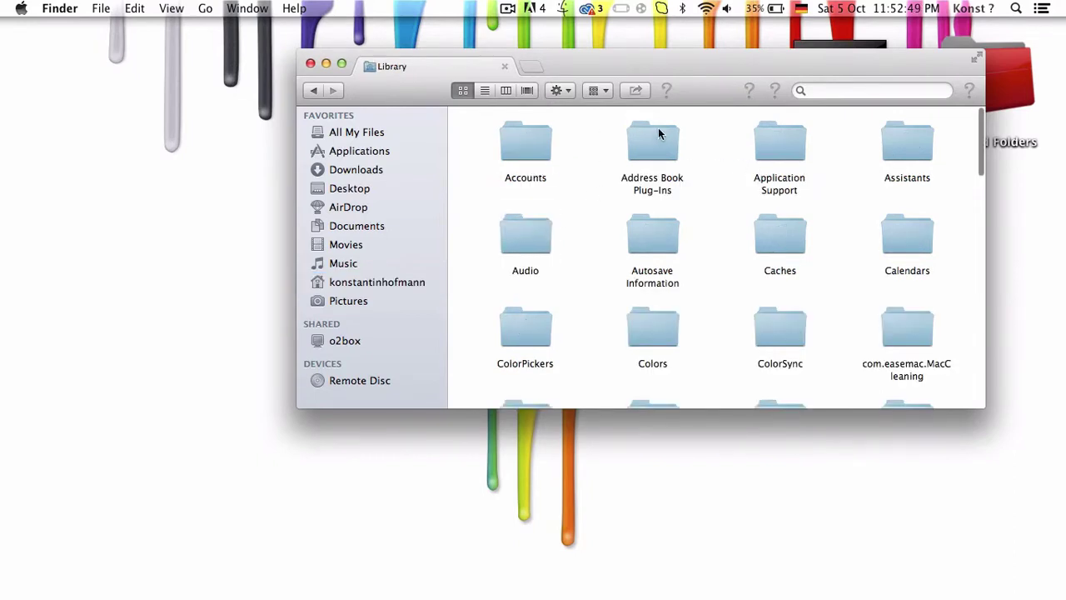
pyautogui.doubleClick(783, 131)
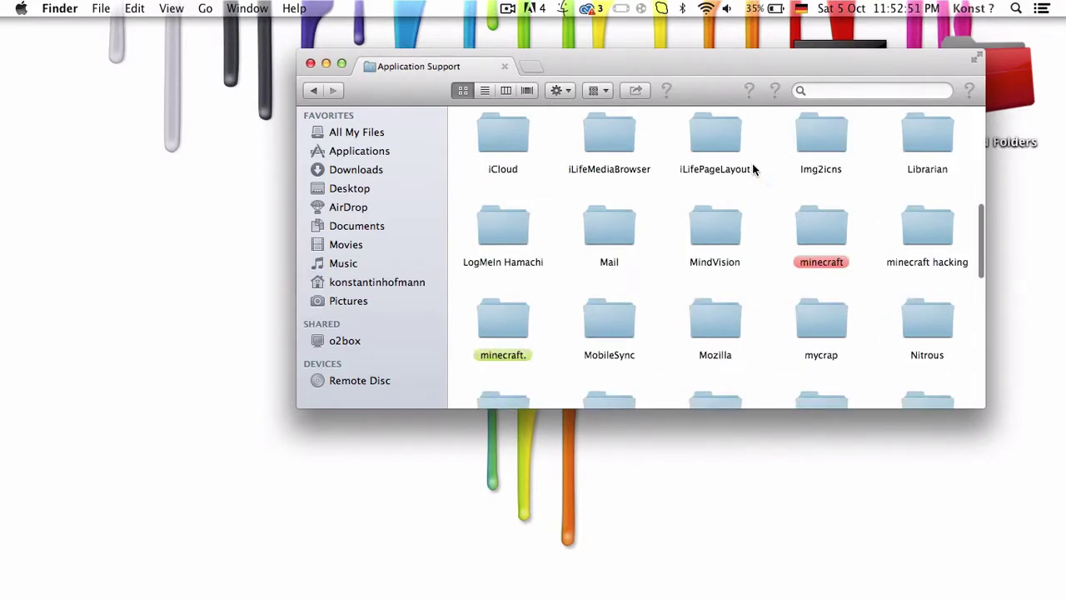
pyautogui.doubleClick(829, 227)
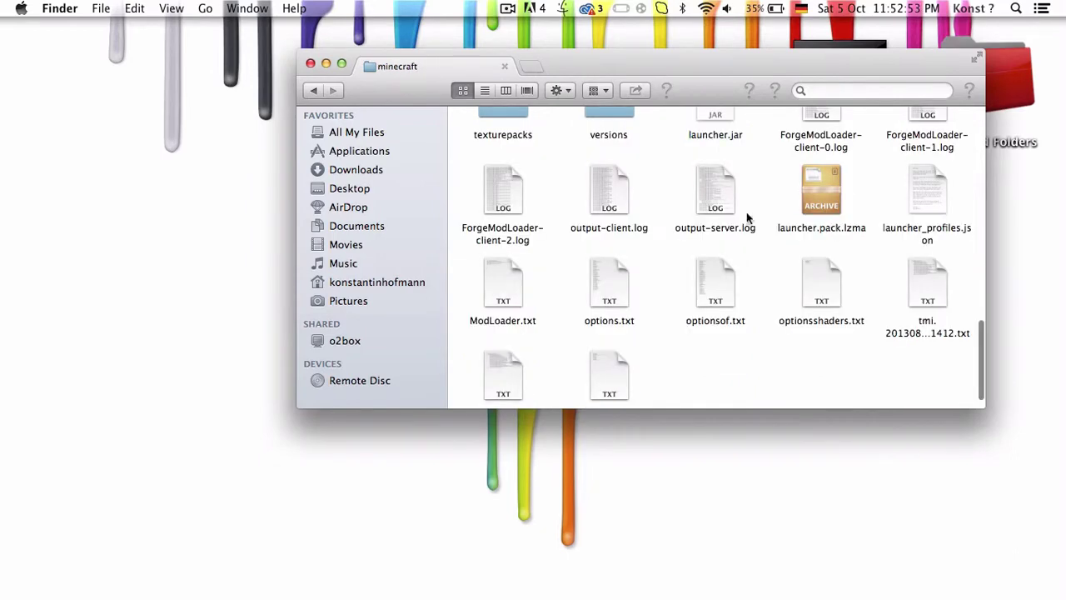
# Step: Scroll through the minecraft folder listing to find and select options.txt, then clear the selection
pyautogui.scroll(-1, 617, 253)
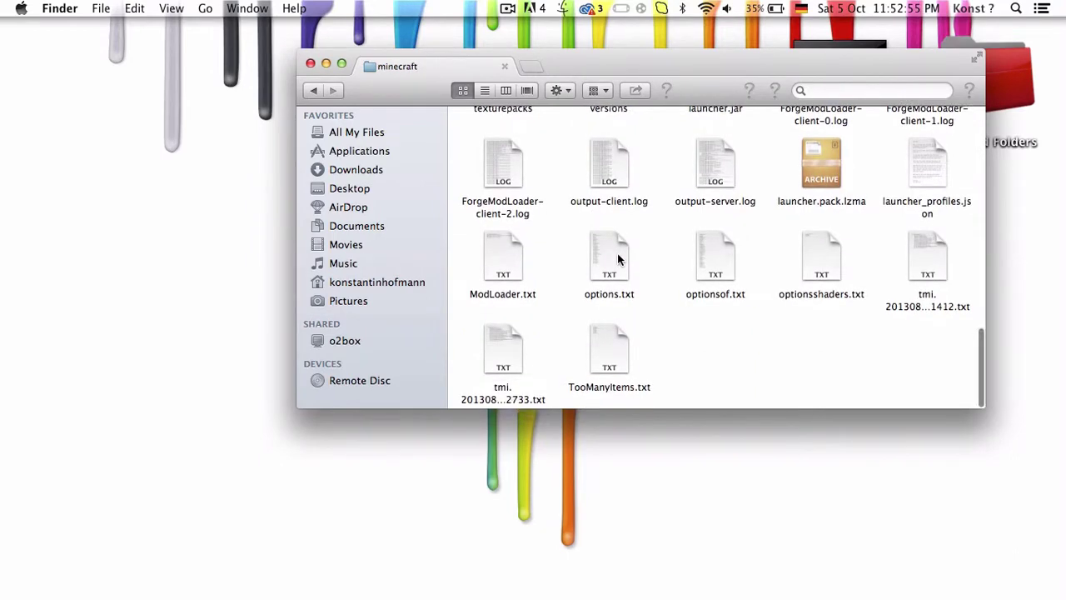
pyautogui.scroll(5, 617, 253)
pyautogui.scroll(2, 617, 253)
pyautogui.scroll(5, 617, 253)
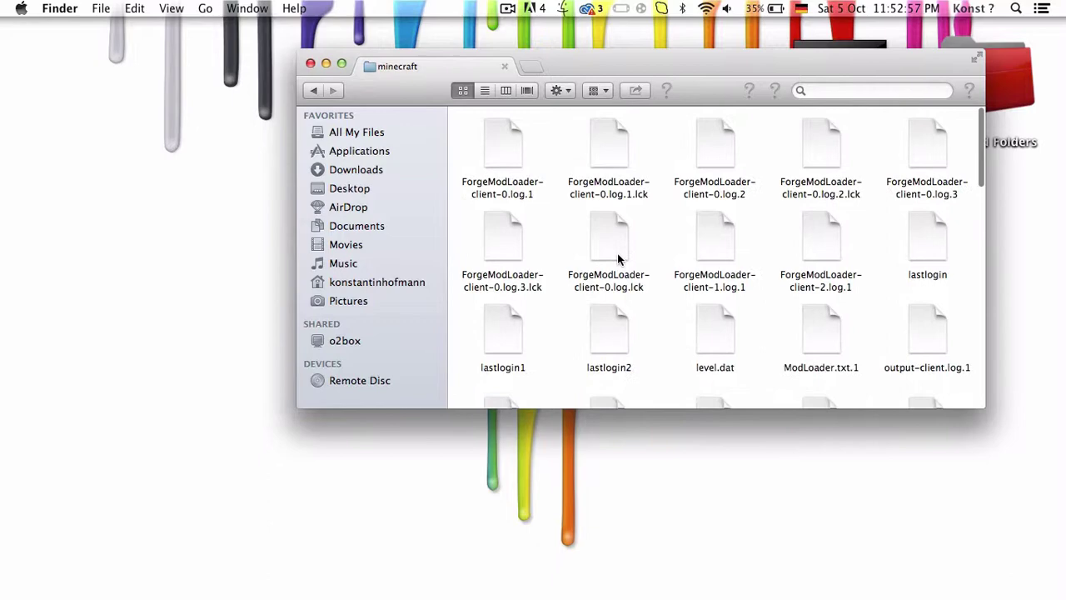
pyautogui.scroll(-5, 782, 265)
pyautogui.scroll(1, 782, 264)
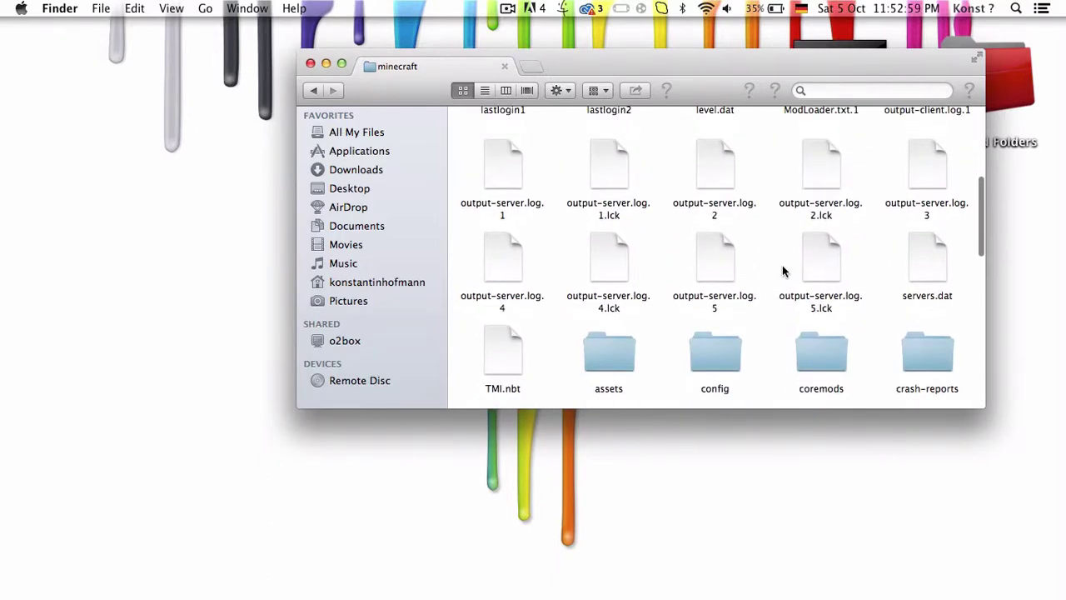
pyautogui.scroll(2, 782, 267)
pyautogui.scroll(-10, 782, 267)
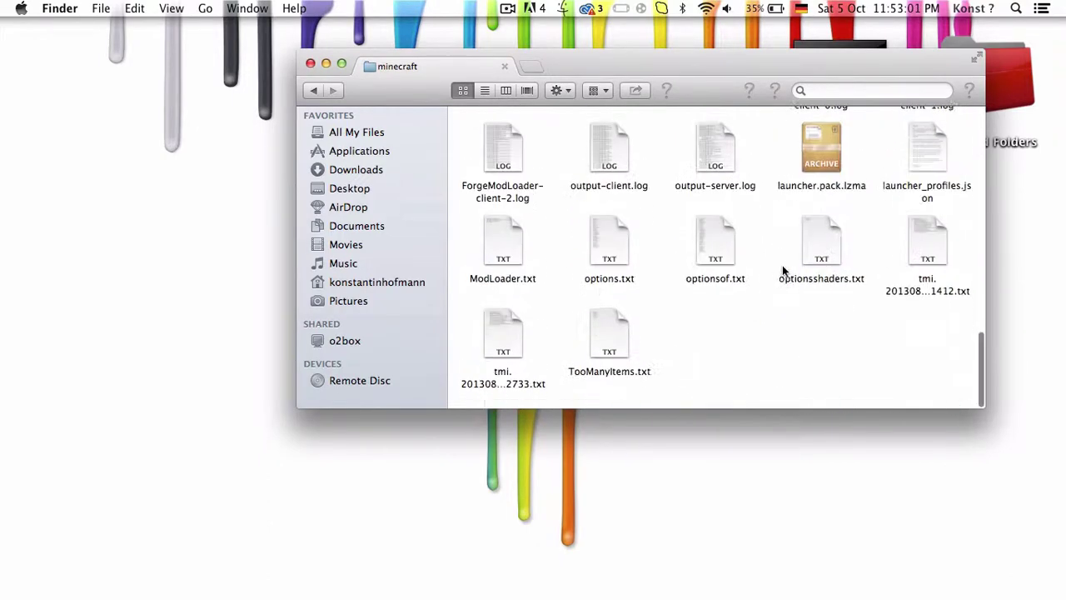
pyautogui.scroll(2, 782, 272)
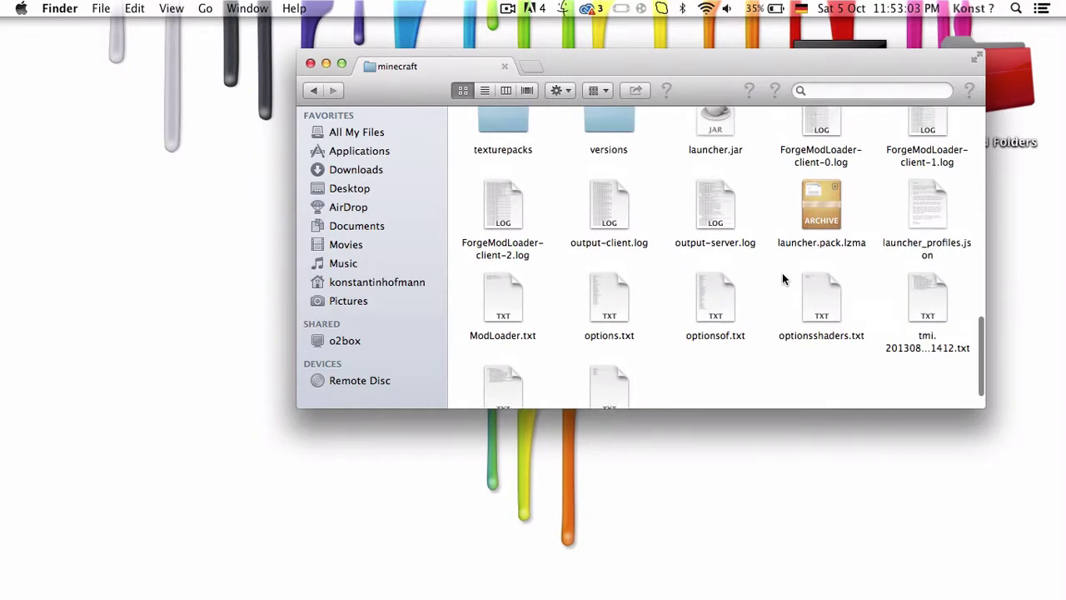
pyautogui.scroll(-2, 671, 273)
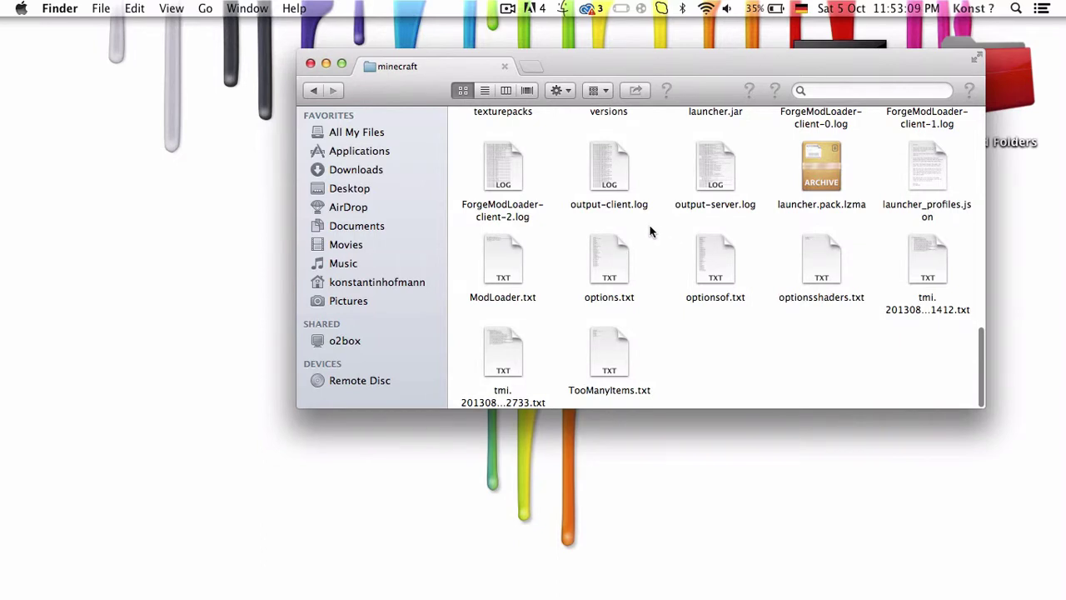
pyautogui.press('o')
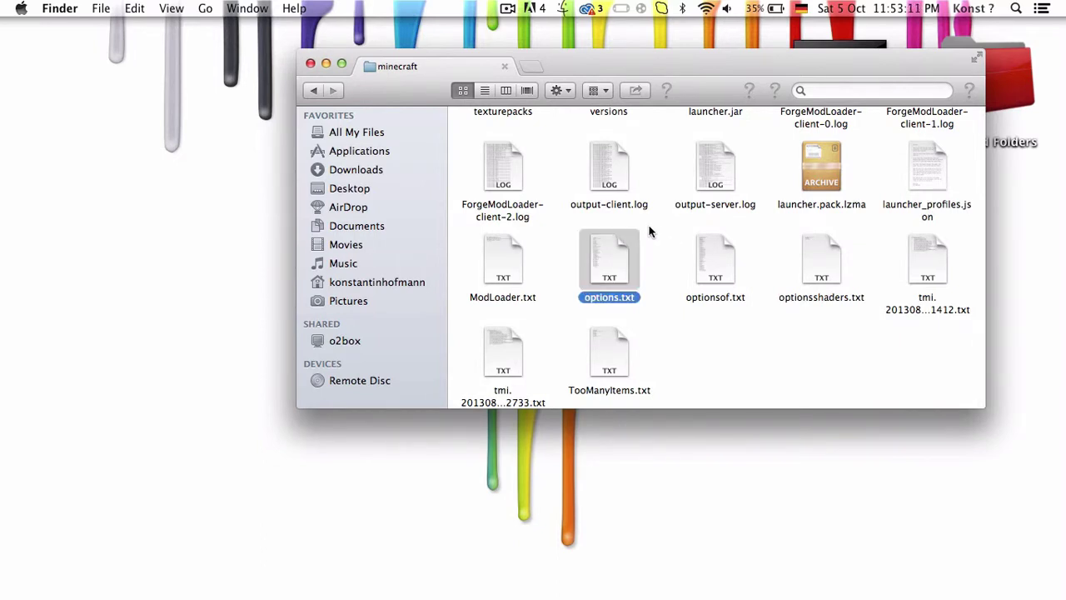
pyautogui.click(664, 269)
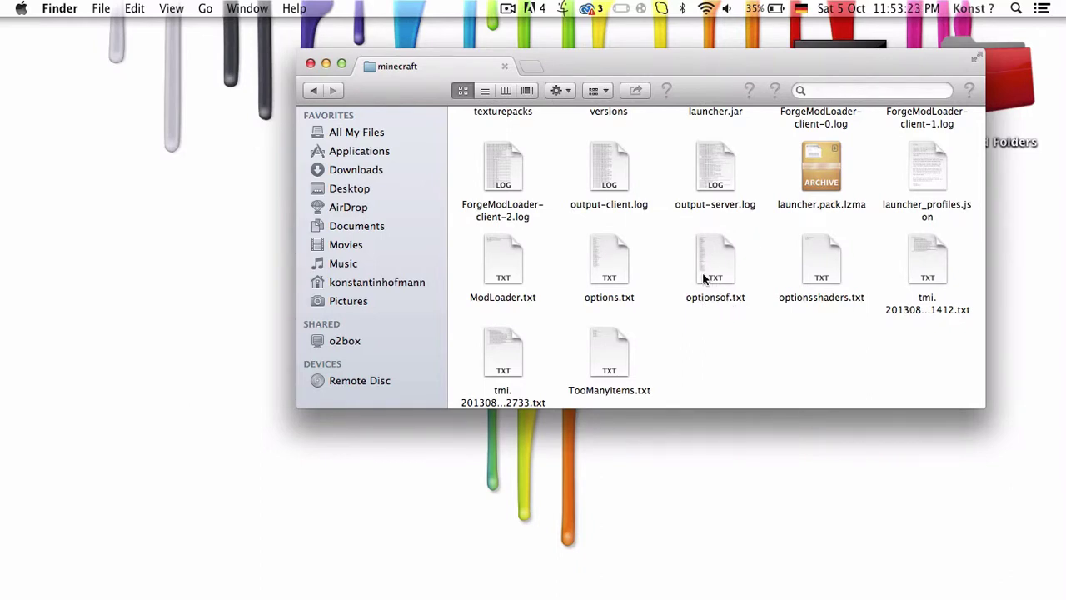
# Step: Change gamma in options.txt from 1.0 to 100.0, save it, and close TextEdit and Finder
pyautogui.doubleClick(610, 271)
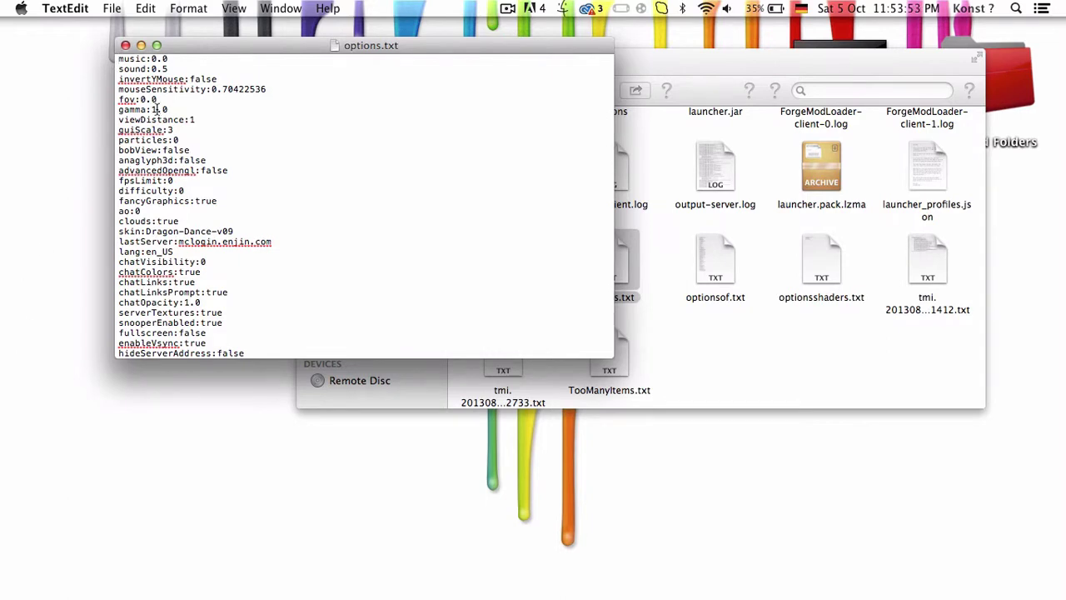
pyautogui.write('00')
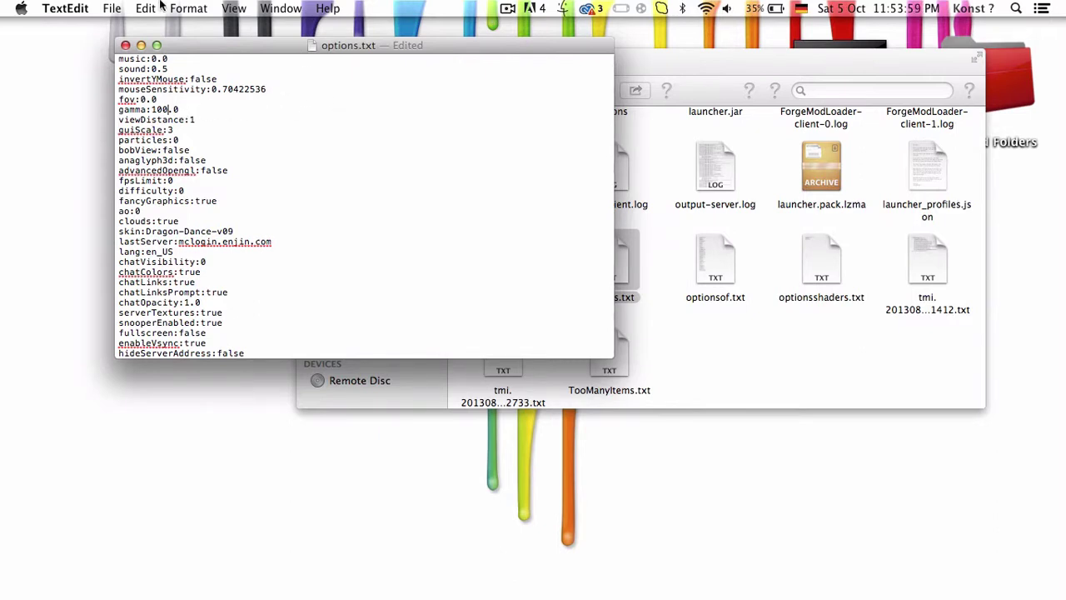
pyautogui.click(114, 8)
pyautogui.click(125, 96)
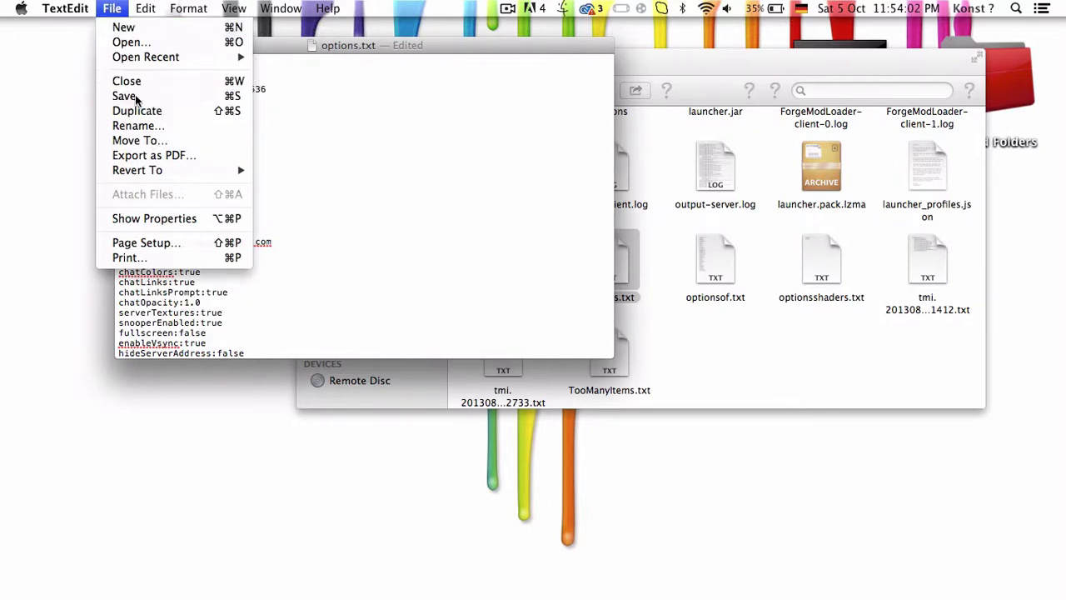
pyautogui.click(126, 47)
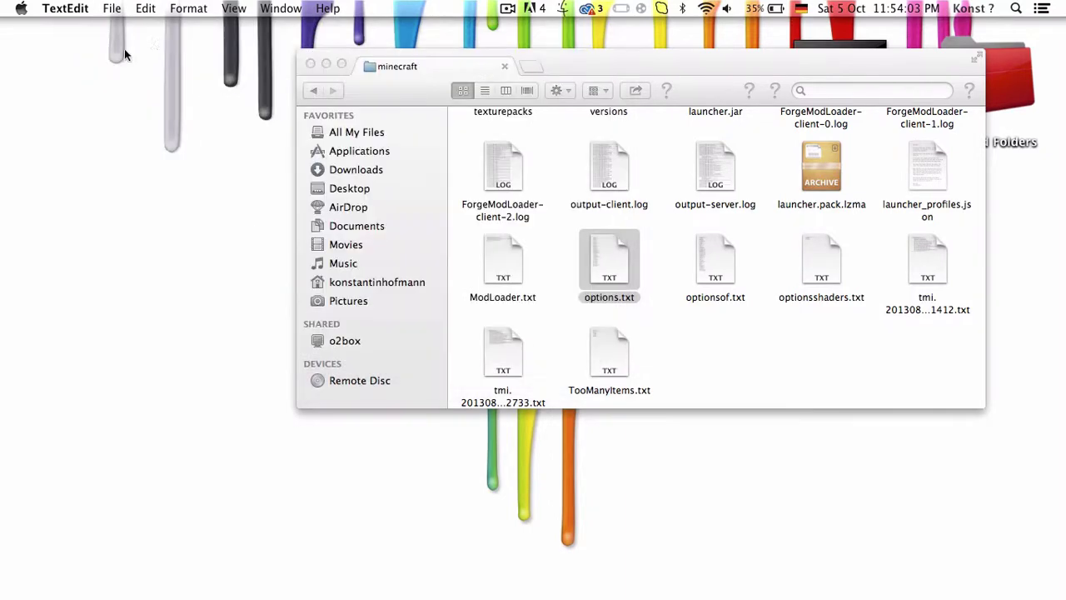
pyautogui.click(311, 65)
# Step: Launch Minecraft via a Spotlight search for 'm', press Play, and maximize the game window
pyautogui.click(1016, 8)
pyautogui.write('m')
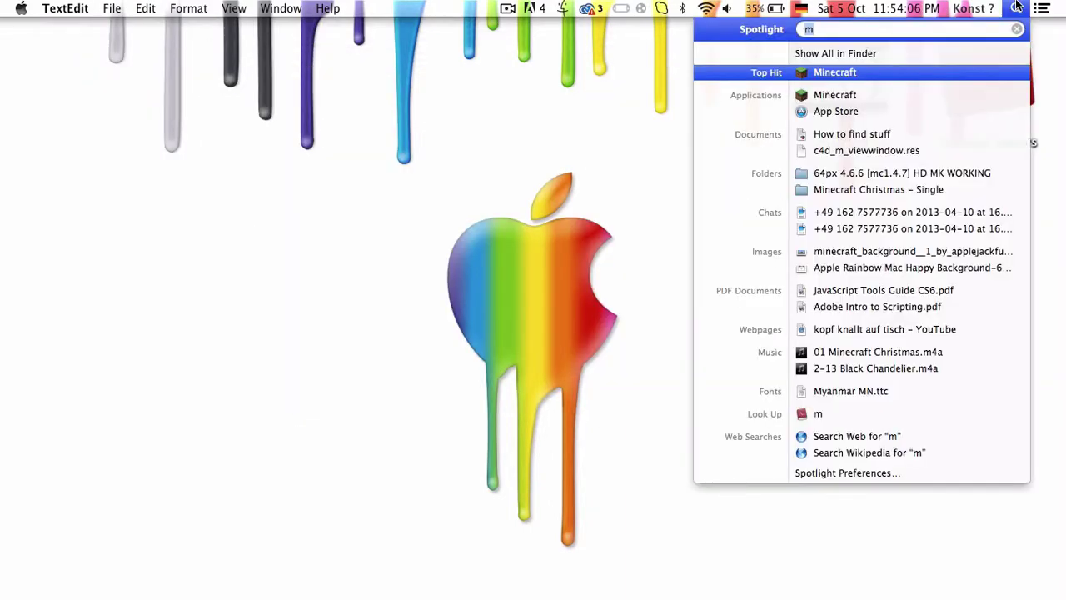
pyautogui.press('Return')
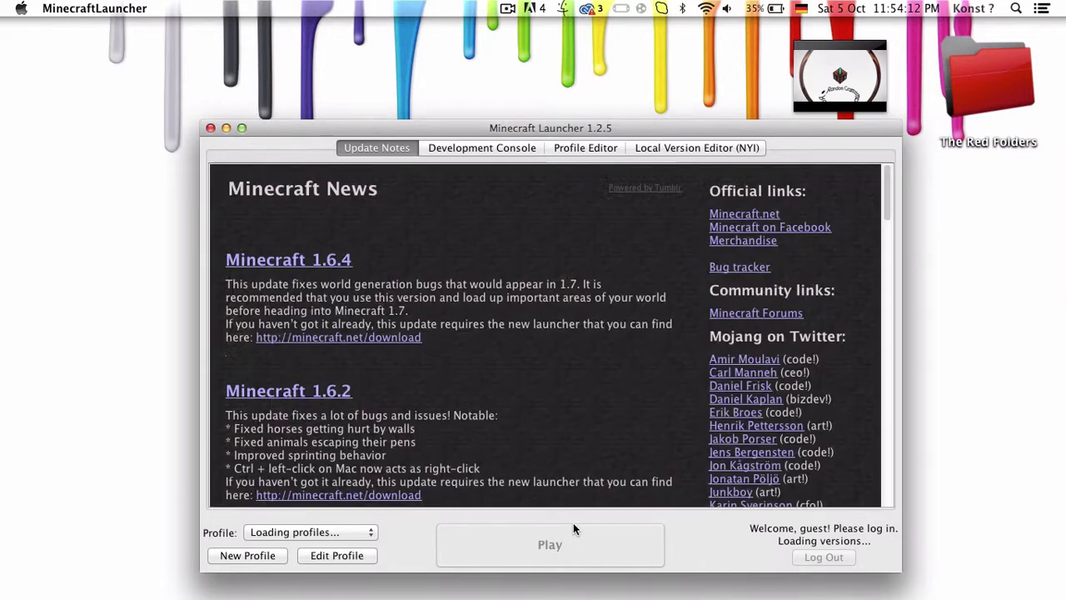
pyautogui.click(580, 534)
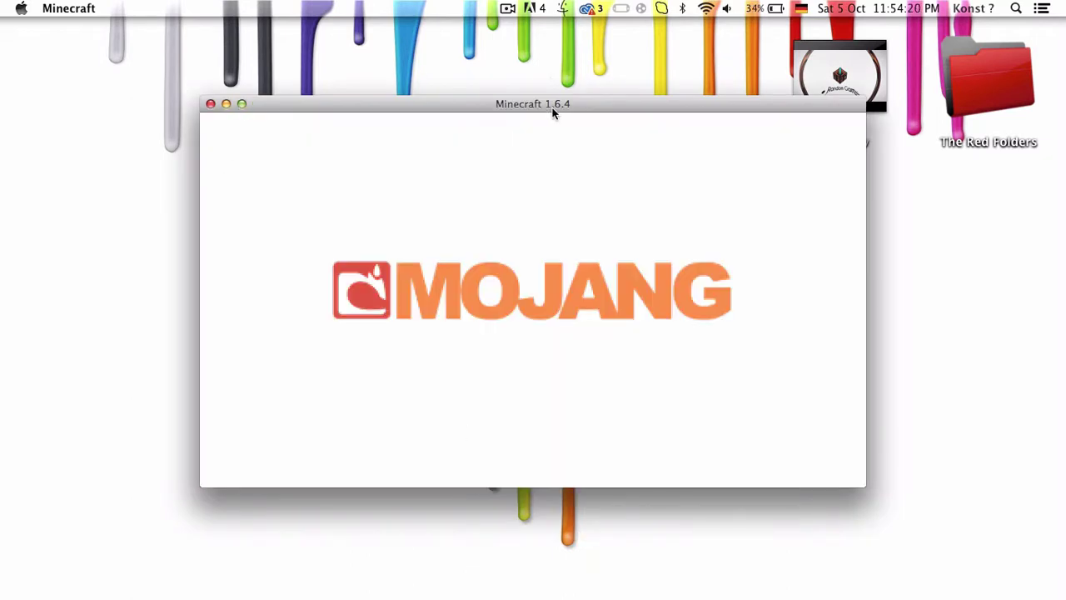
pyautogui.click(242, 103)
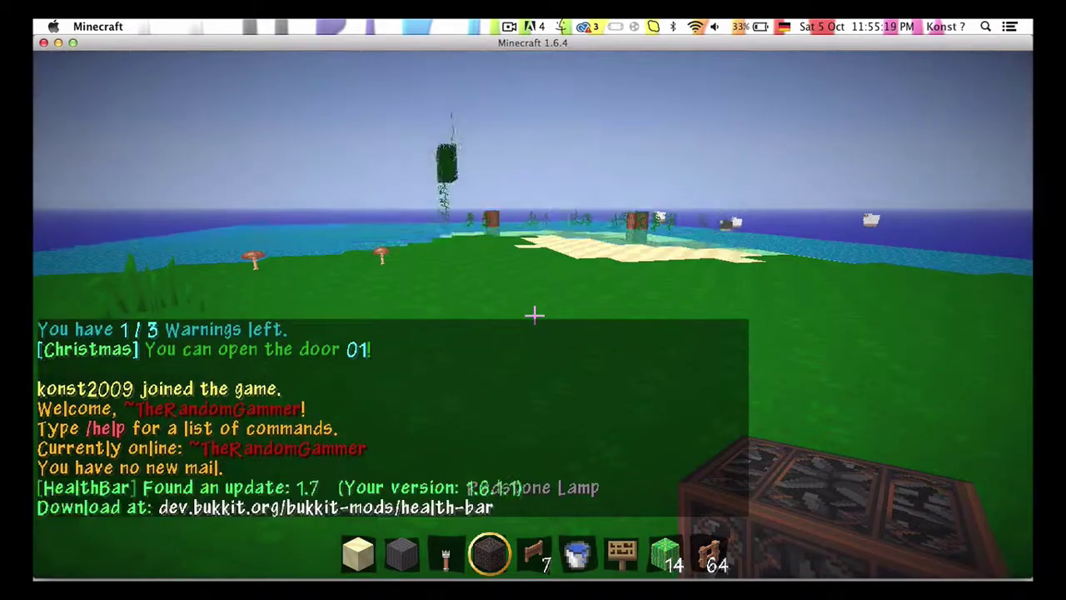
# Step: Walk through the trench and down the stone stairway into the cobblestone cave with red ore
pyautogui.press('w')
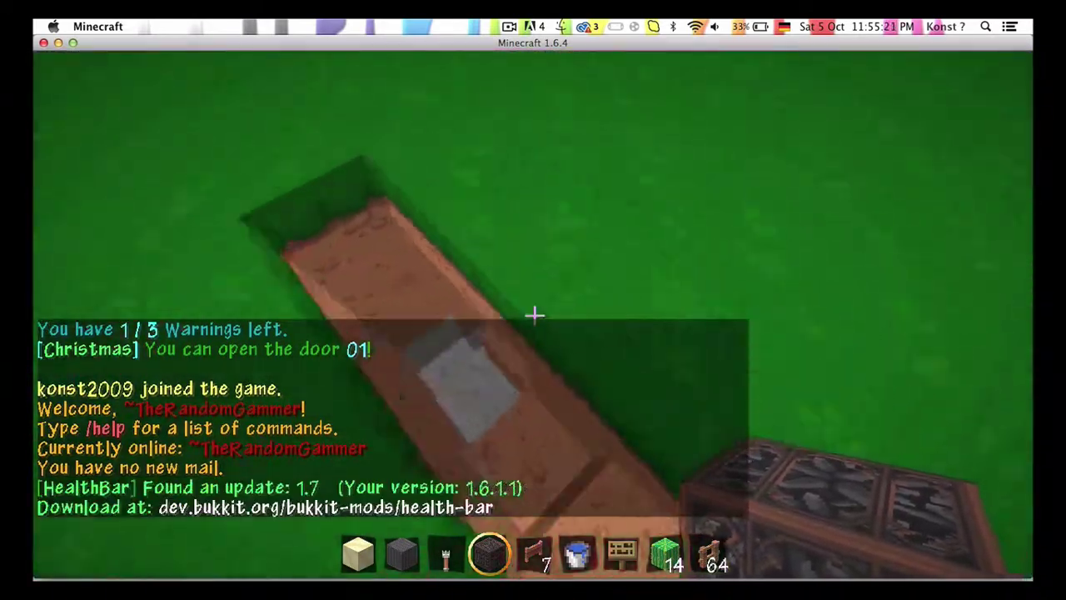
pyautogui.press('w')
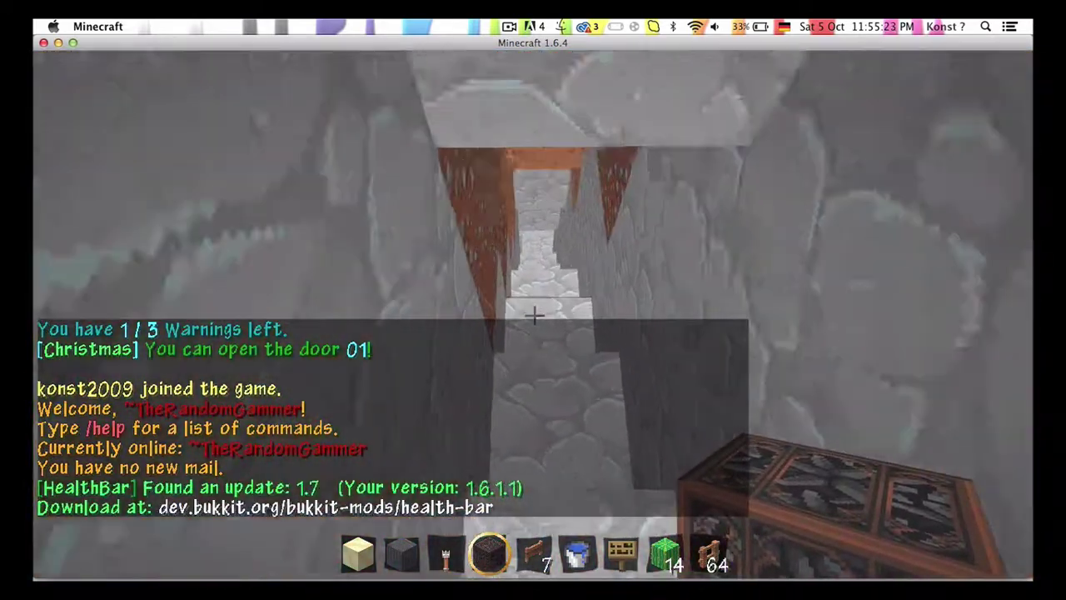
pyautogui.press('w')
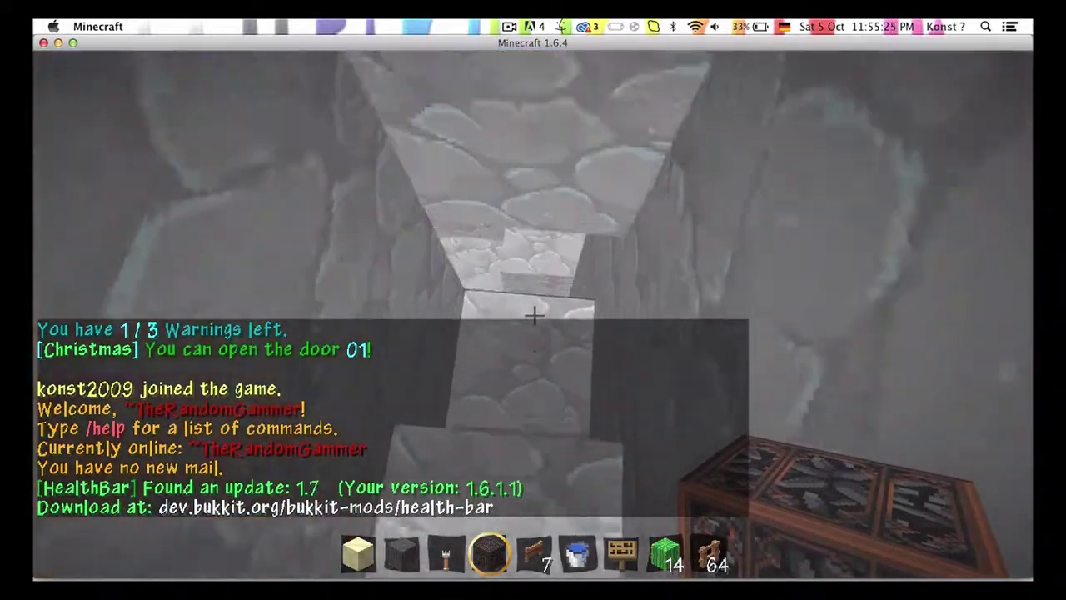
pyautogui.press('w')
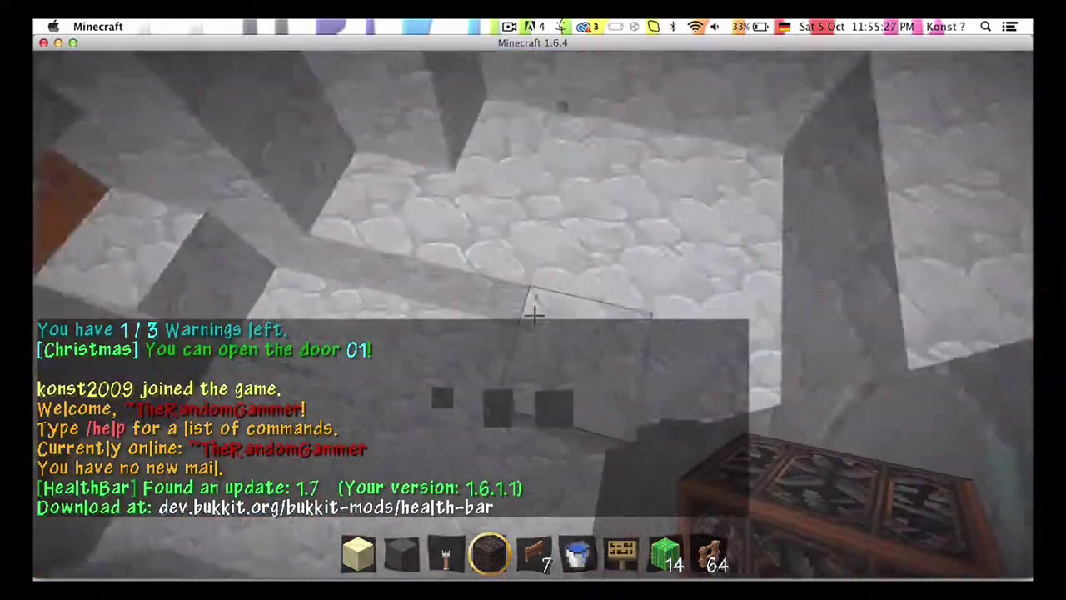
pyautogui.press('w')
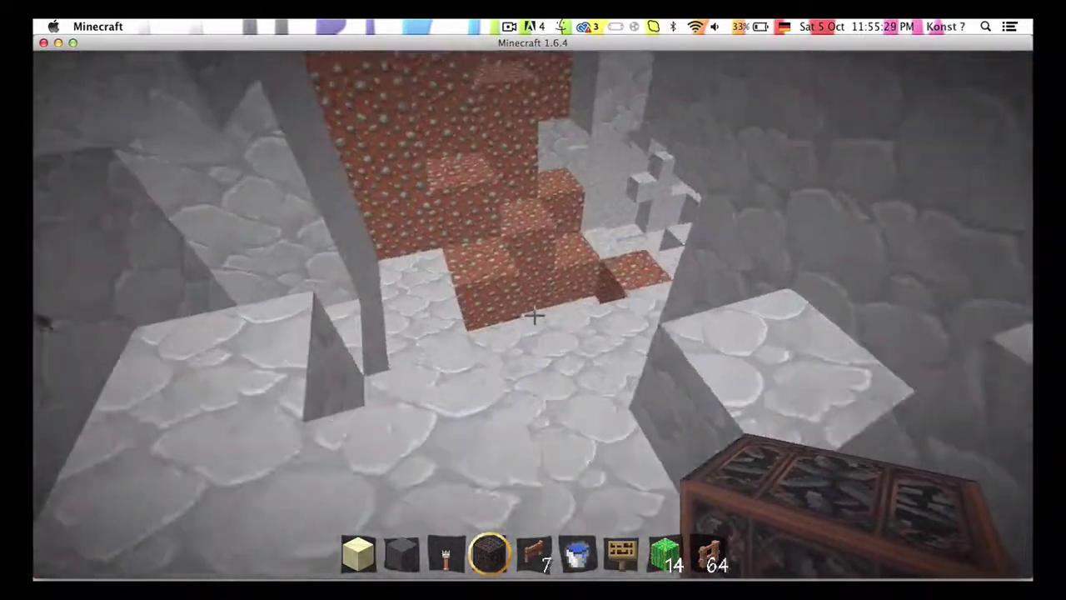
pyautogui.press('w')
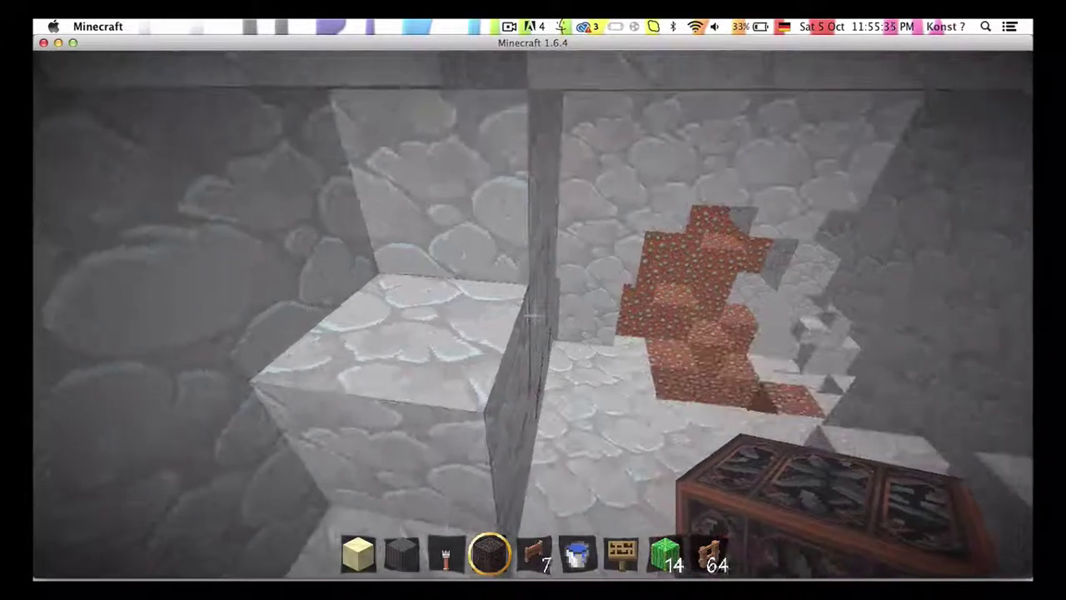
# Step: Switch the resource pack to Default and return to the game
pyautogui.press('Escape')
pyautogui.click(495, 368)
pyautogui.click(450, 460)
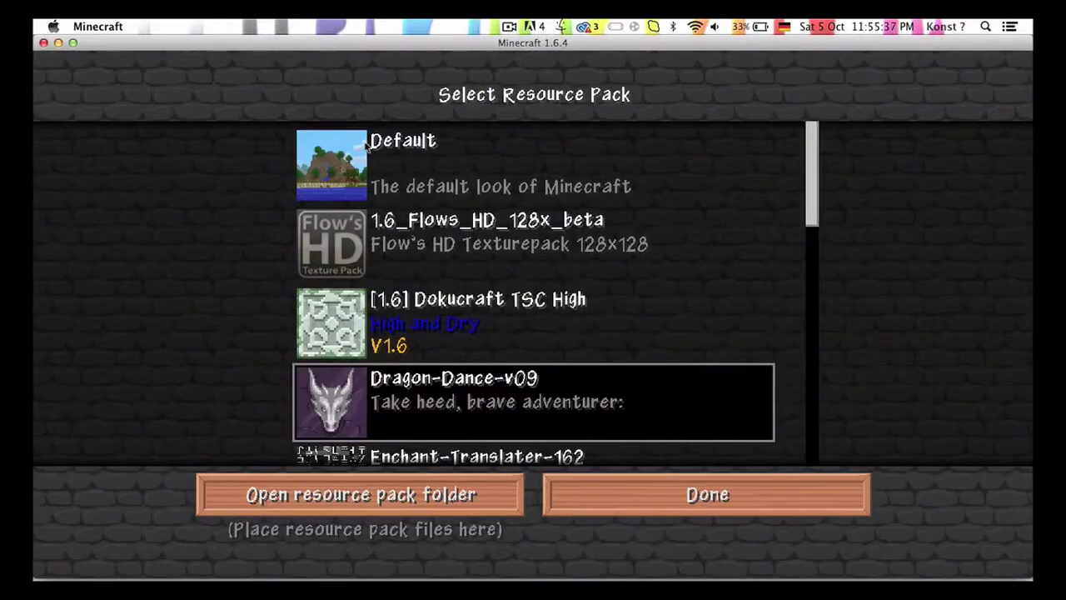
pyautogui.click(337, 158)
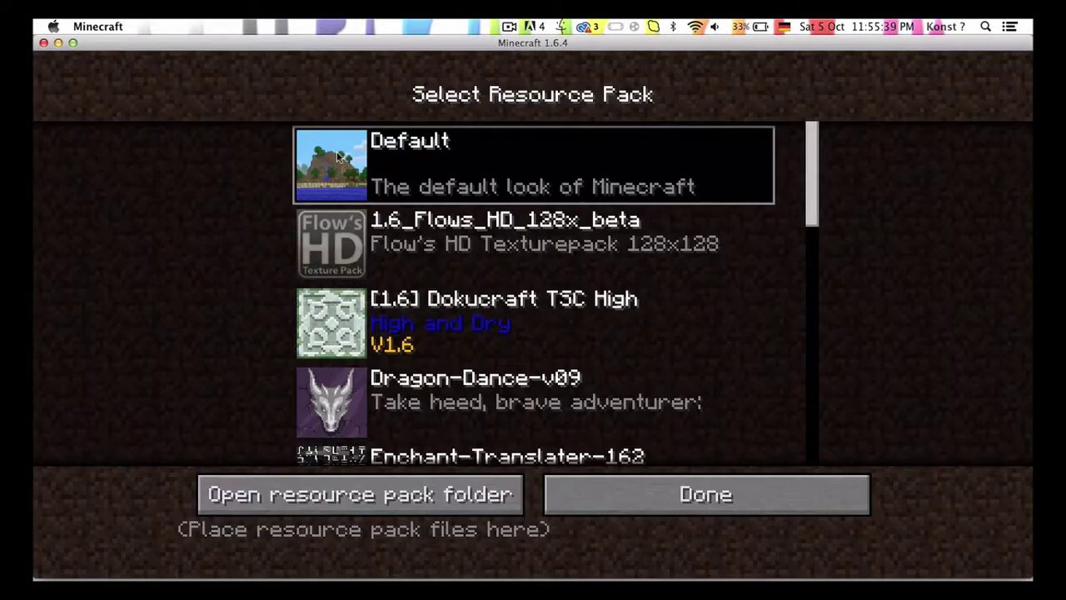
pyautogui.click(636, 491)
pyautogui.click(569, 523)
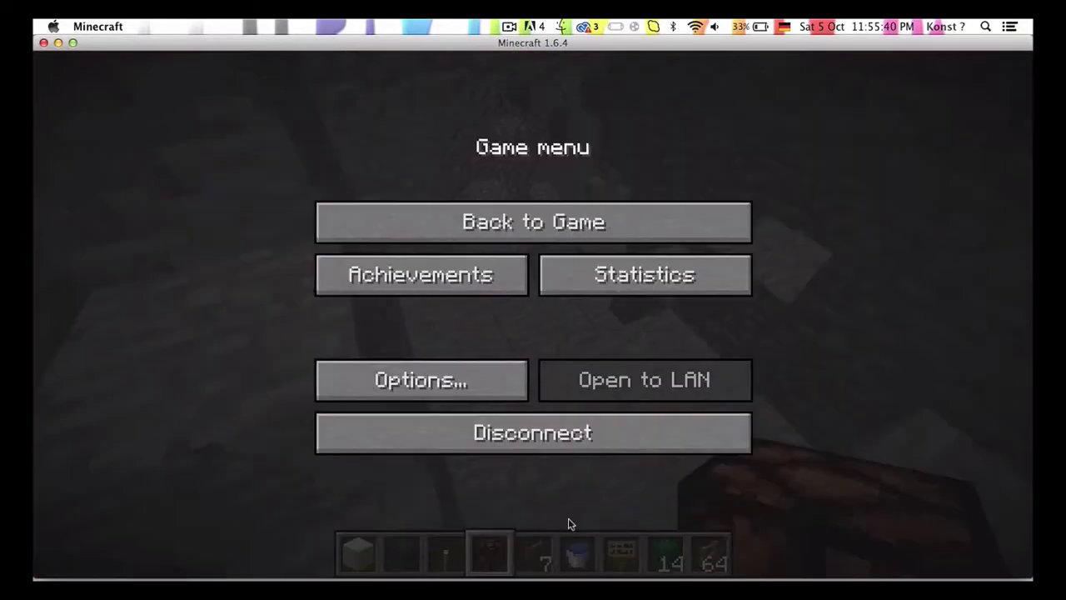
pyautogui.click(577, 239)
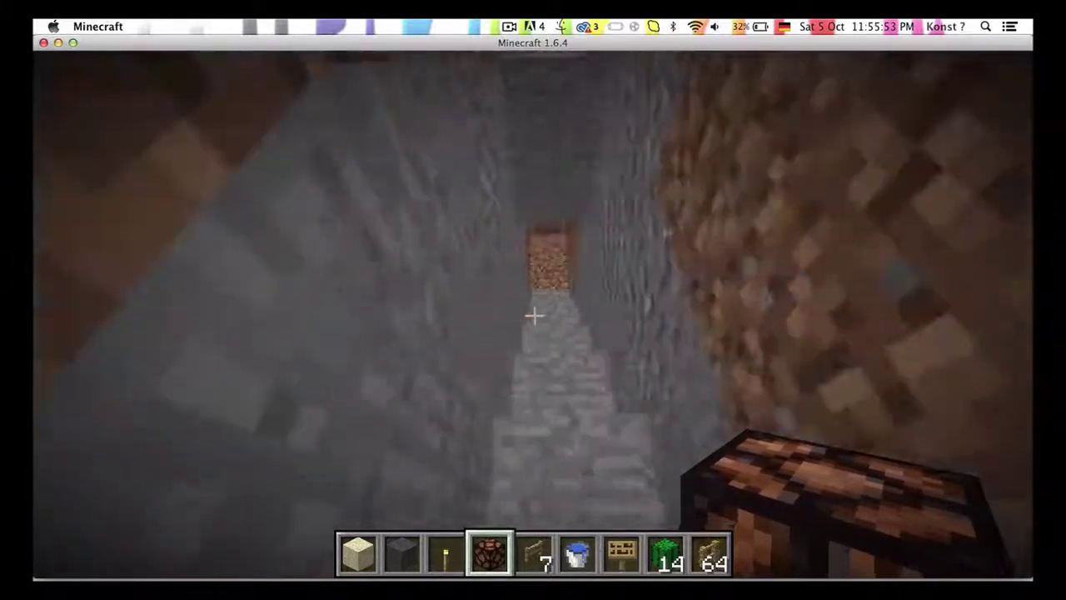
# Step: Walk out of the tunnel, fly over the water to the sandy island, and pause the game
pyautogui.press('w')
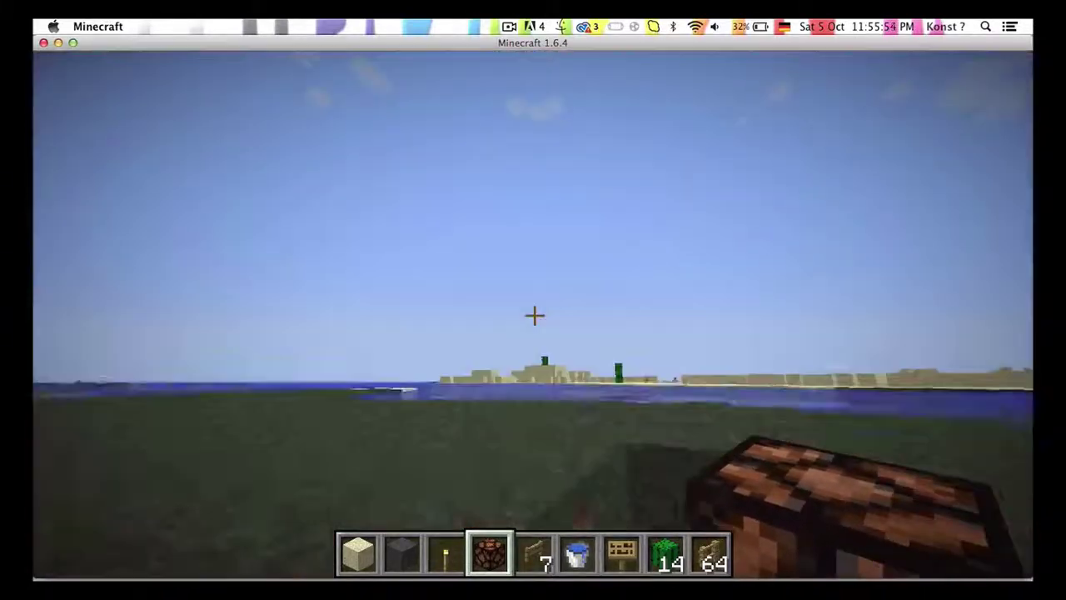
pyautogui.press('w')
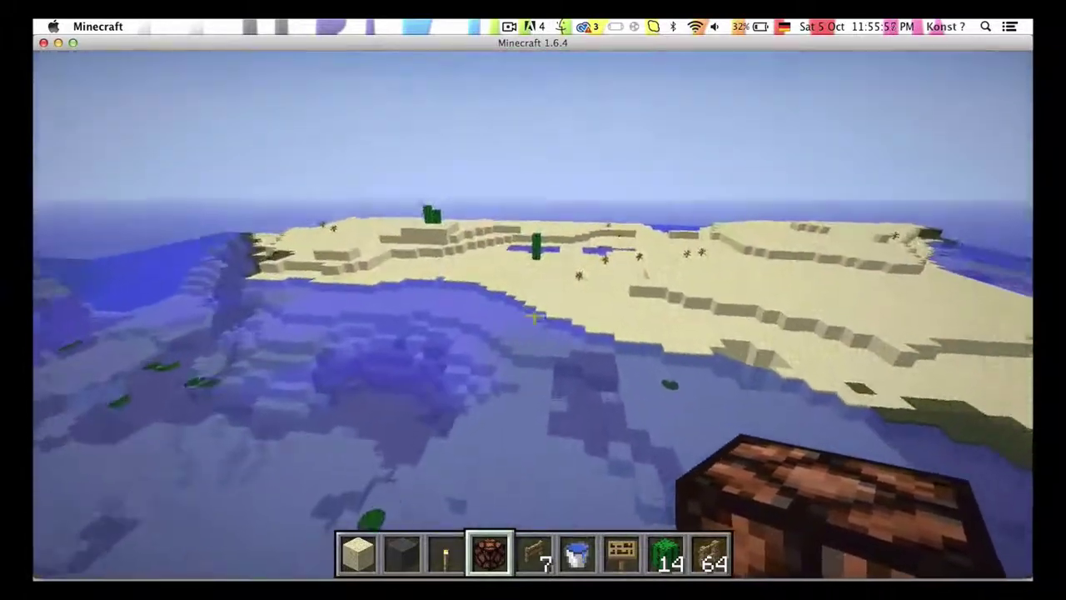
pyautogui.press('w')
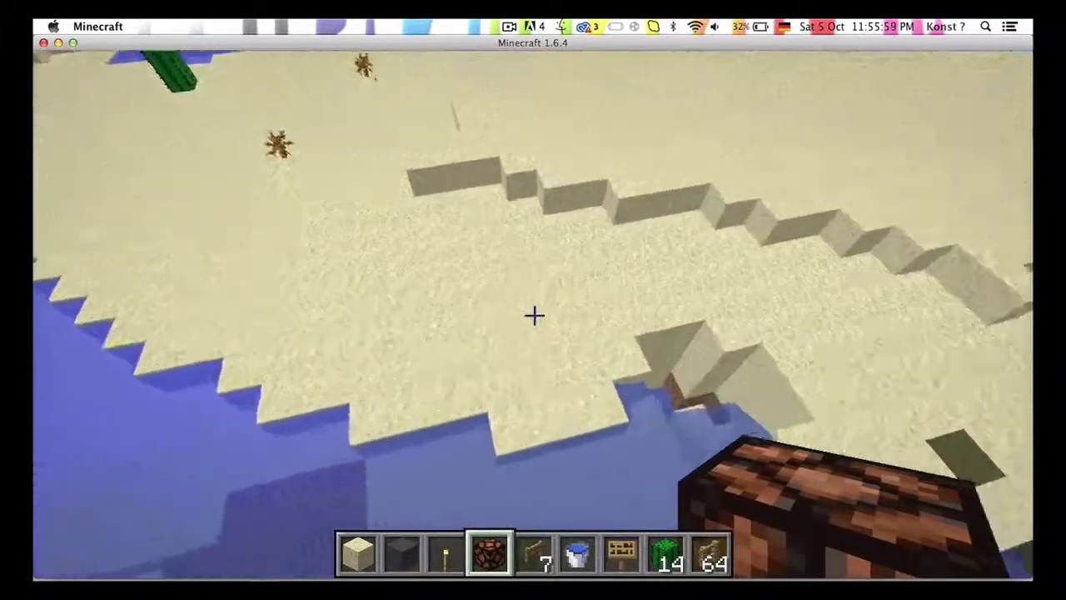
pyautogui.press('w')
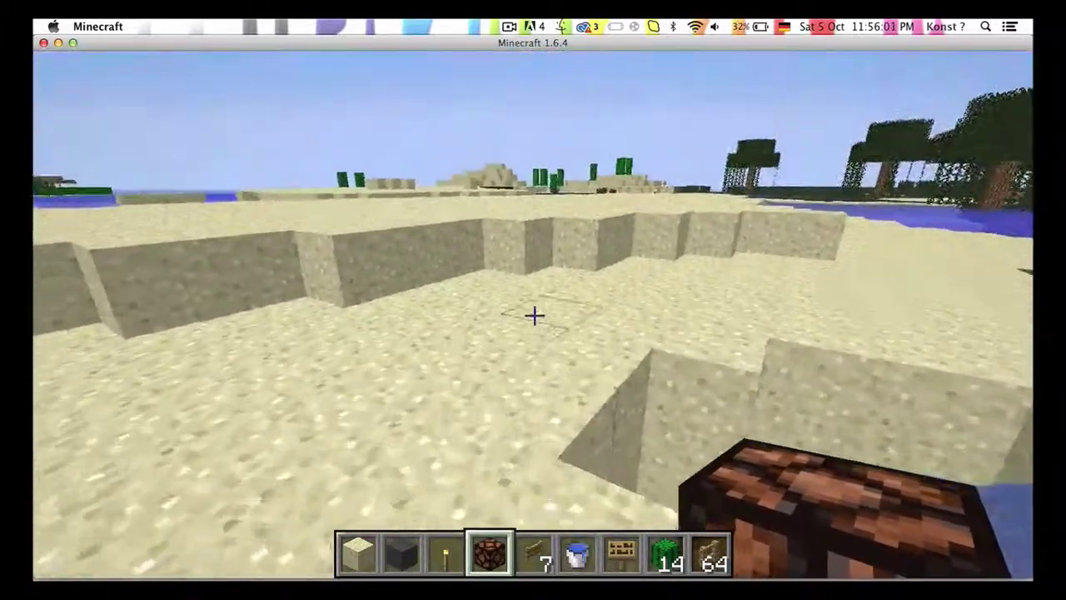
pyautogui.press('w')
pyautogui.press('w')
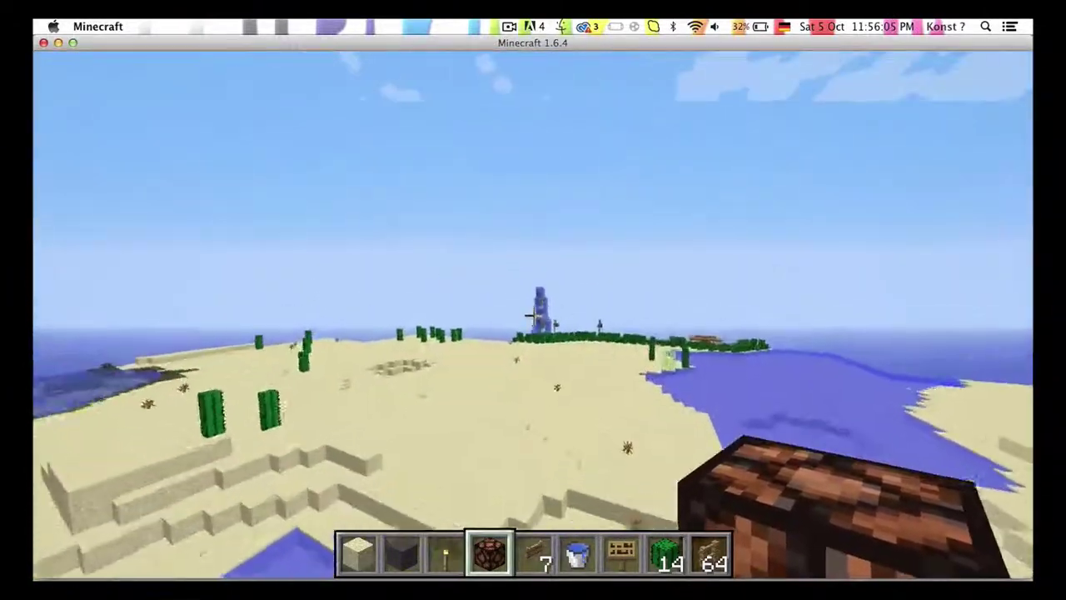
pyautogui.press('Escape')
# Step: Select the Dragon-Dance-v09 resource pack, dismiss the startup-disk-almost-full alert, and close out to the Game menu
pyautogui.click(440, 381)
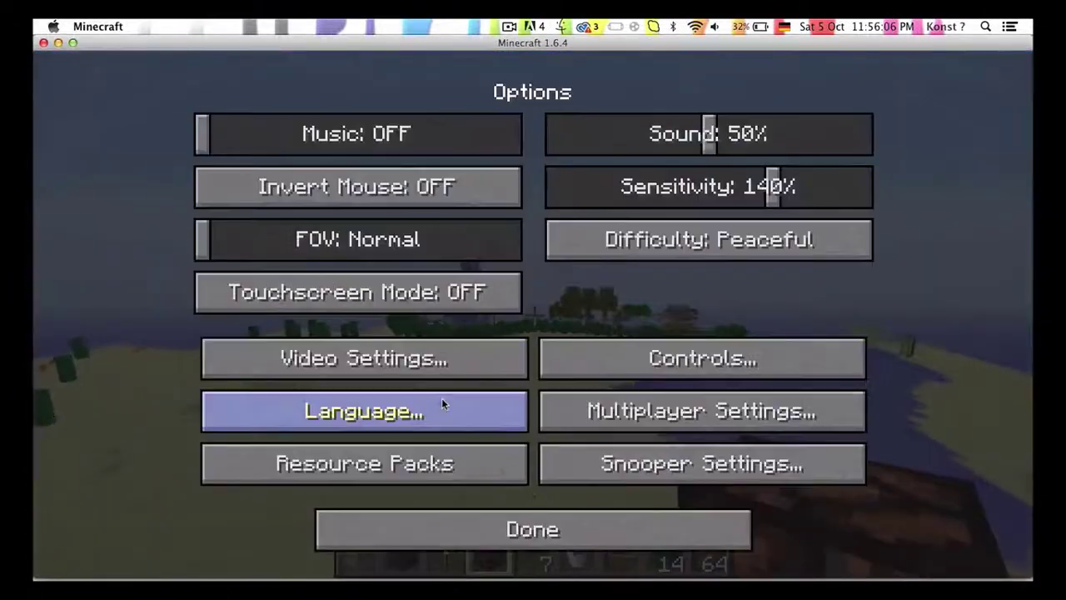
pyautogui.click(435, 467)
pyautogui.scroll(-1, 373, 345)
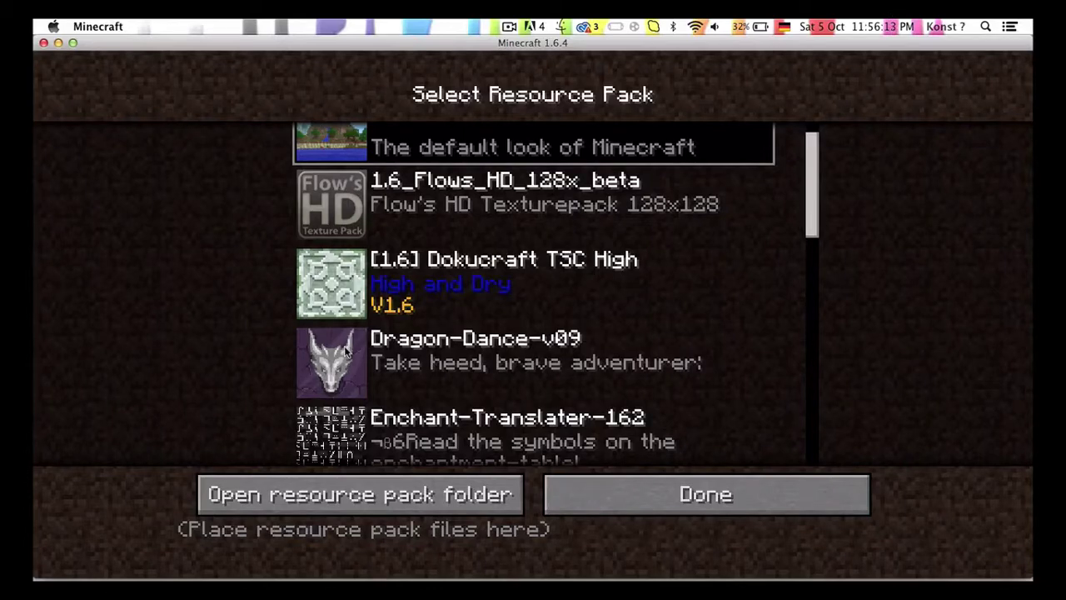
pyautogui.click(341, 356)
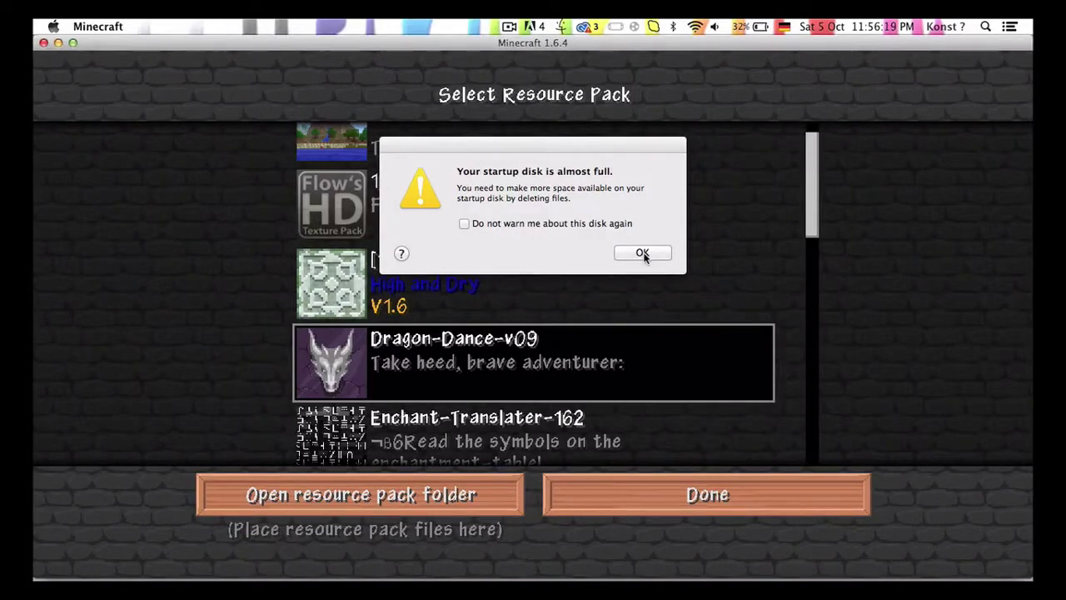
pyautogui.click(642, 253)
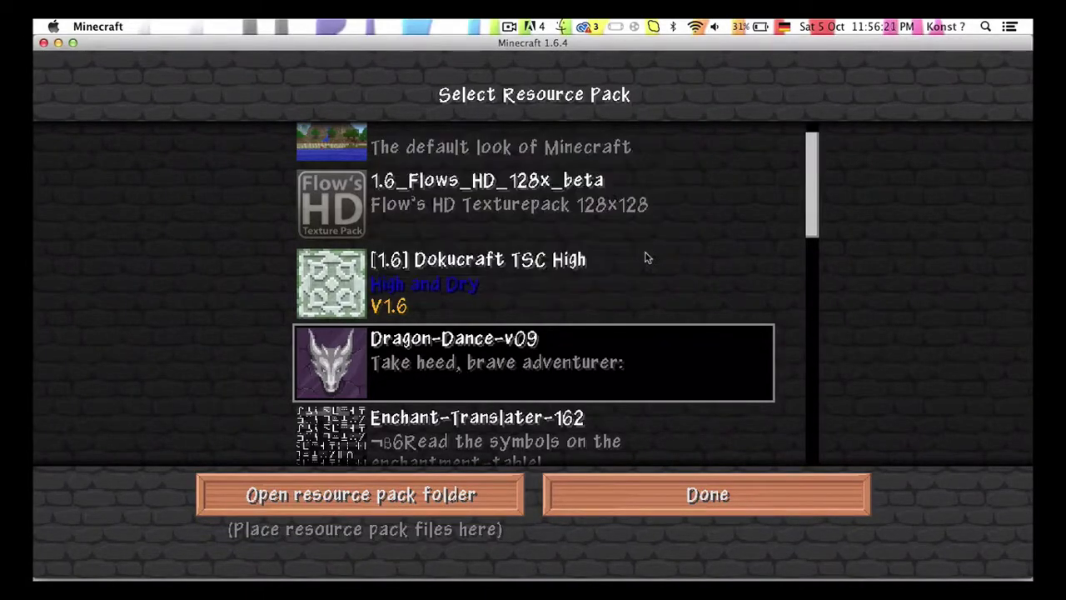
pyautogui.click(696, 504)
pyautogui.click(637, 515)
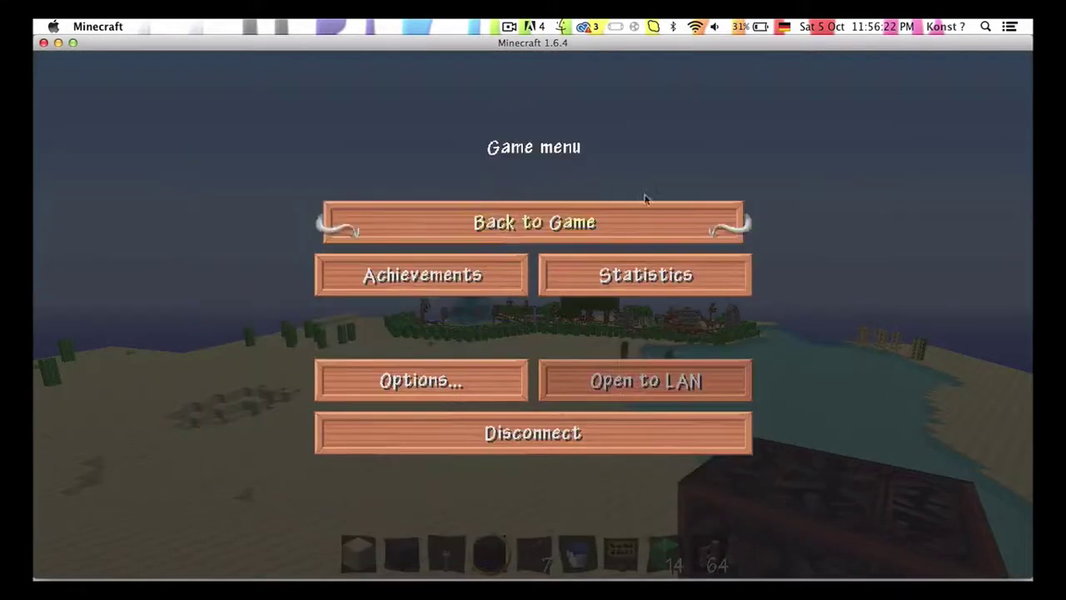
# Step: Resume play and fly over the island's road and cactus farm in Dragon-Dance-v09 textures
pyautogui.click(555, 210)
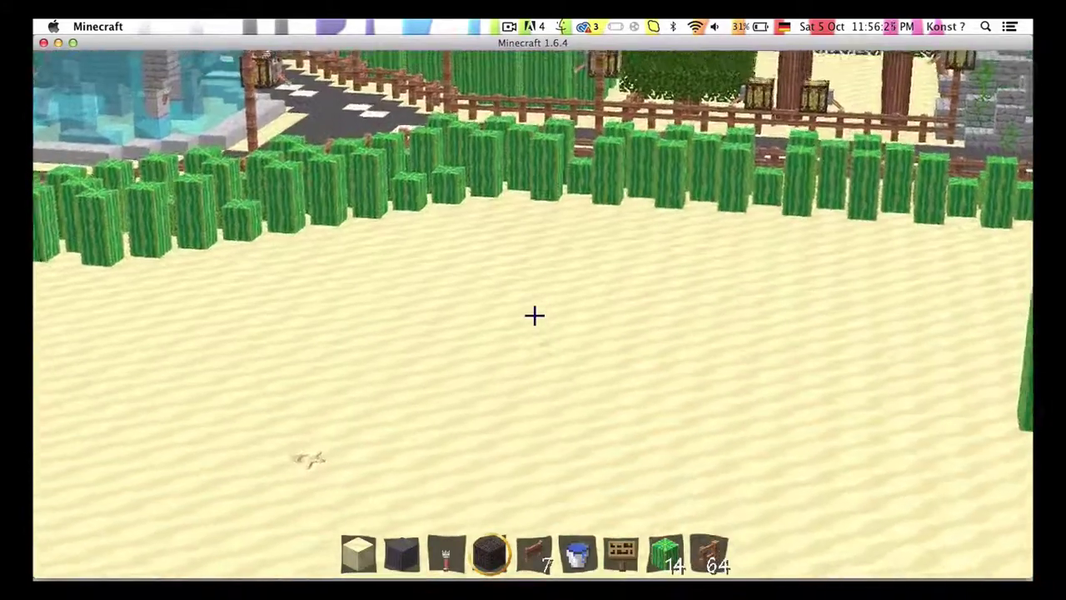
pyautogui.press('s')
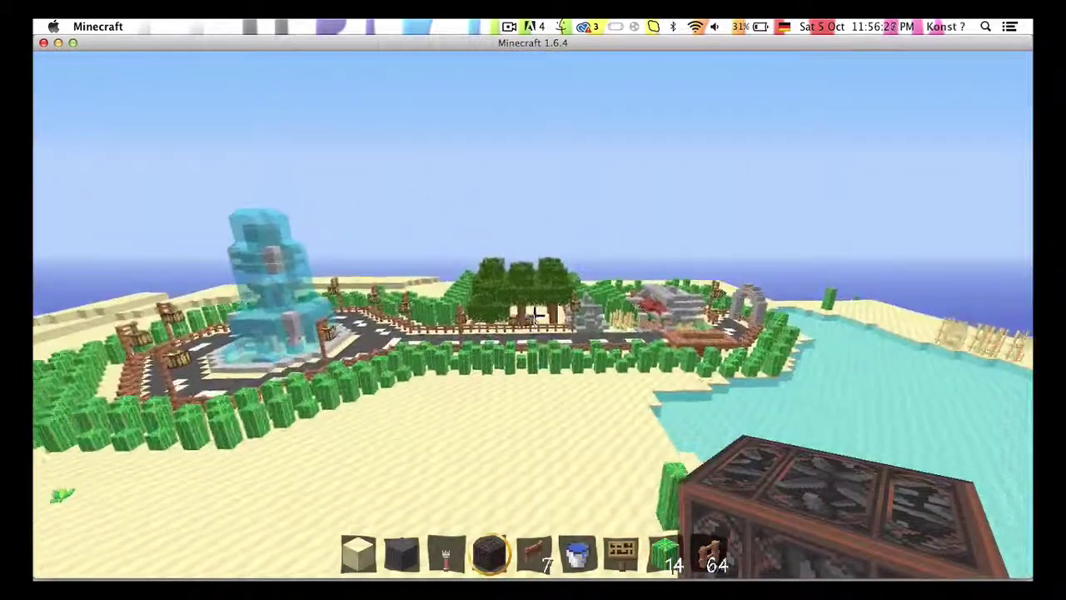
pyautogui.press('w')
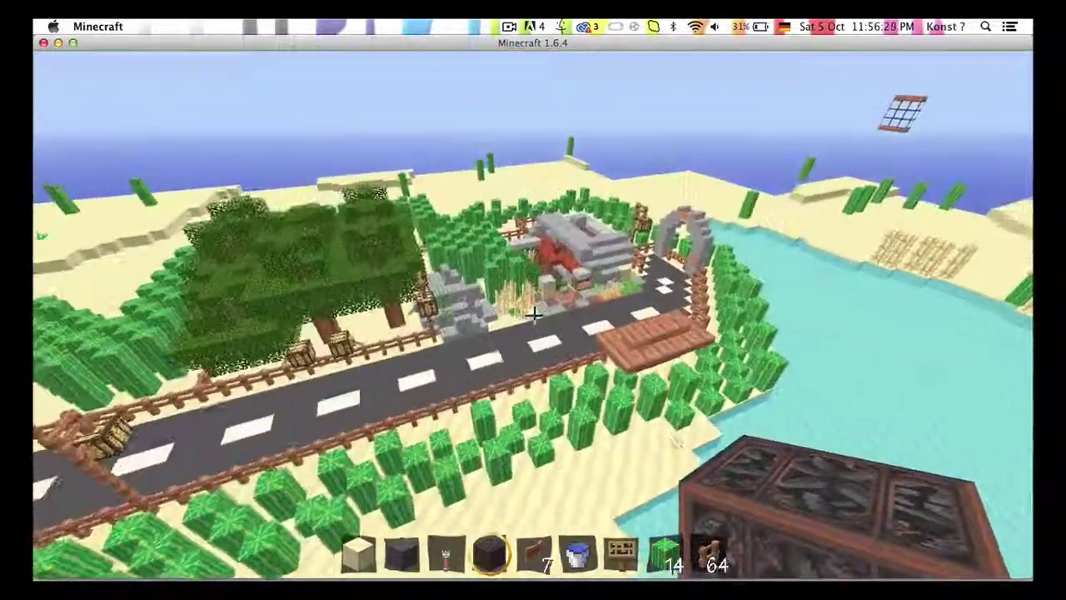
pyautogui.press('w')
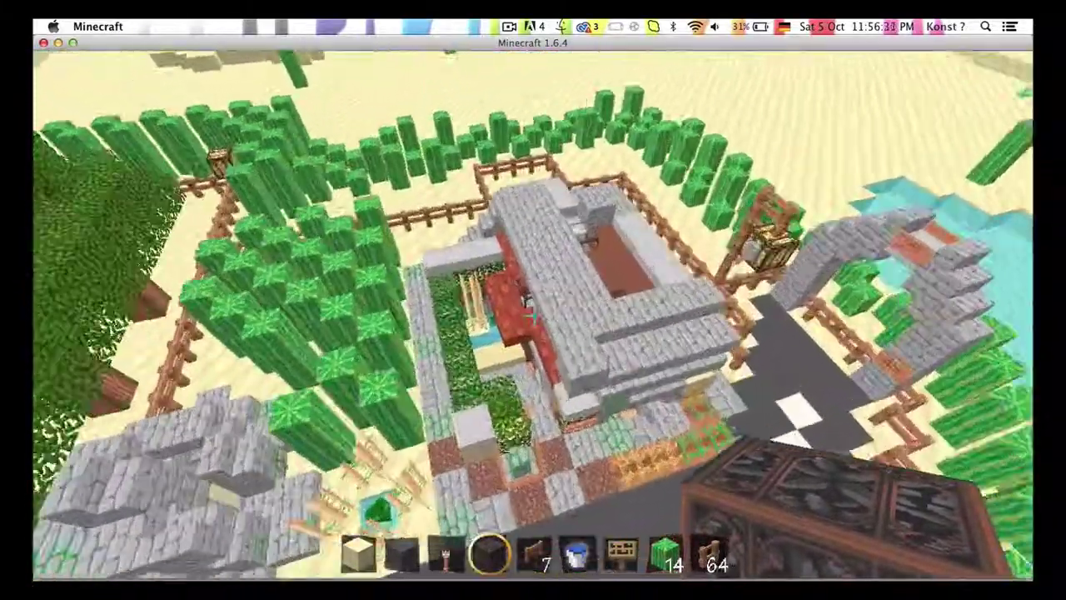